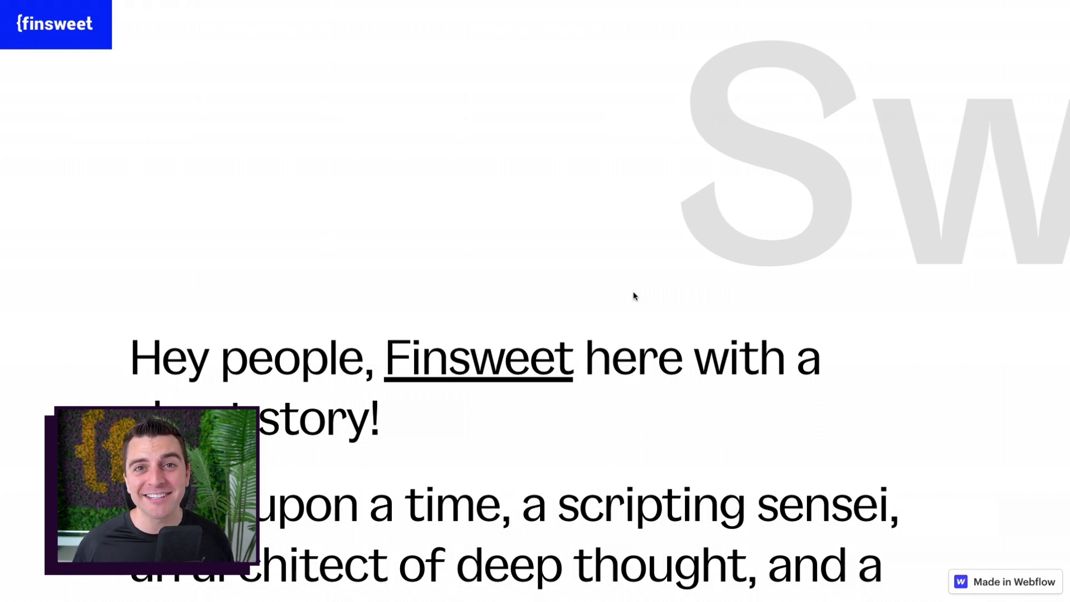
# Scroll down the published page and then back up to the top.
pyautogui.scroll(-6, 634, 294)
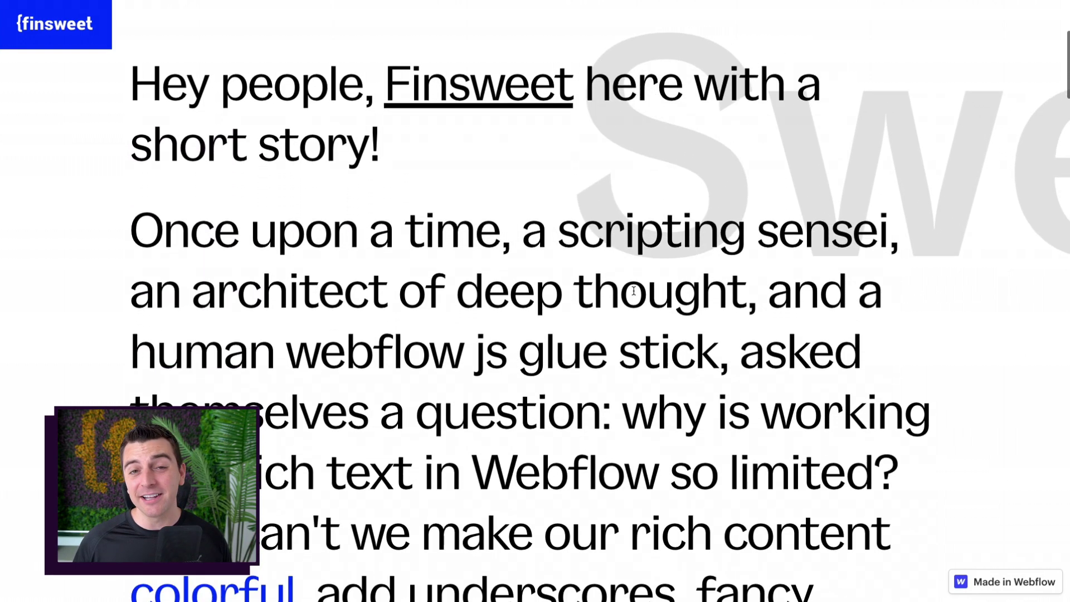
pyautogui.scroll(-7, 634, 290)
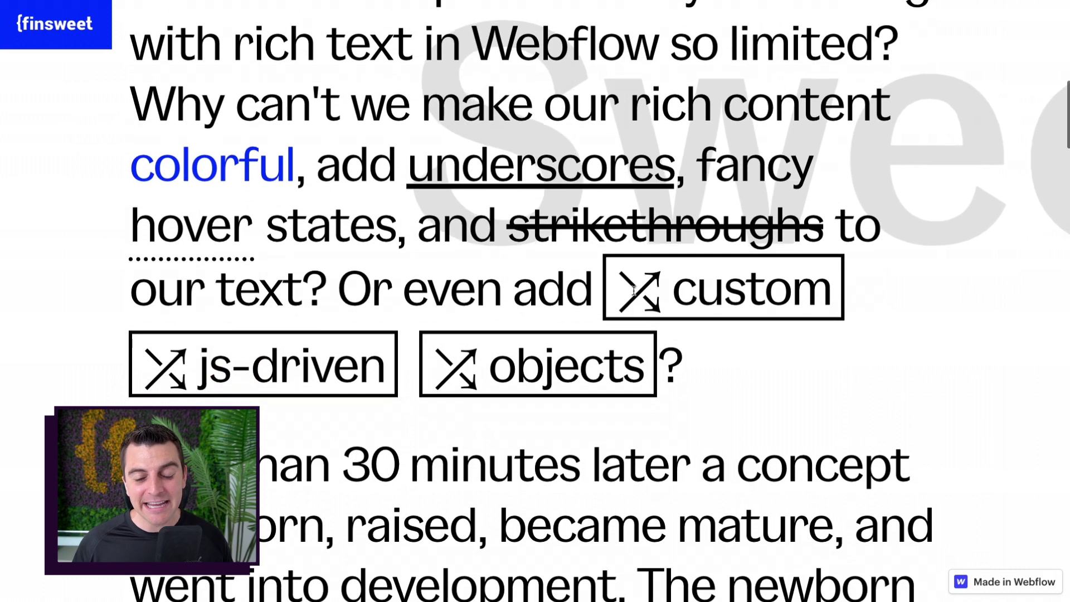
pyautogui.scroll(-9, 634, 290)
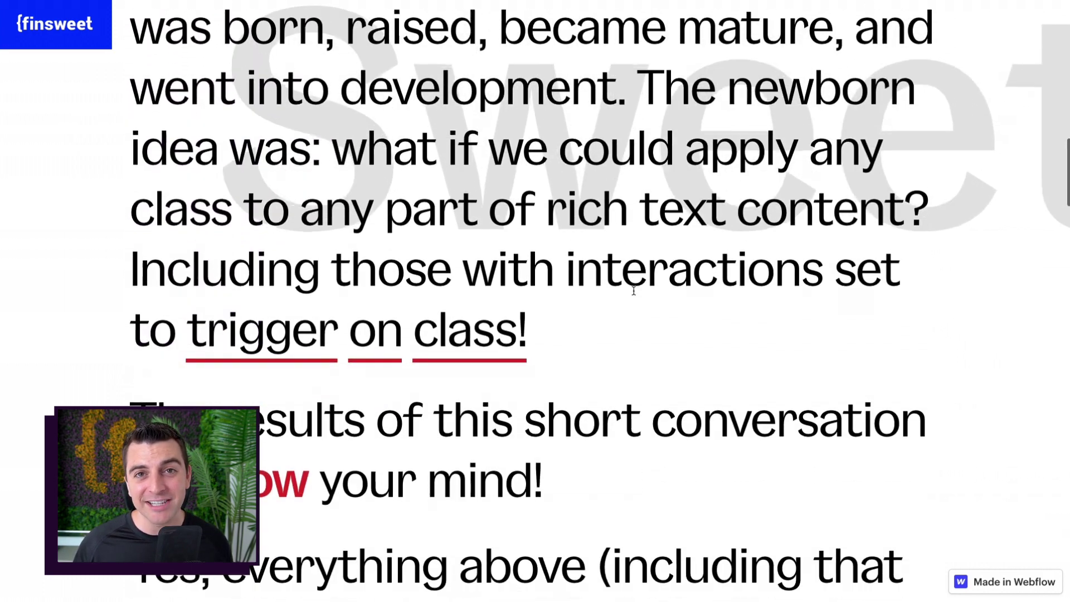
pyautogui.scroll(-1, 634, 290)
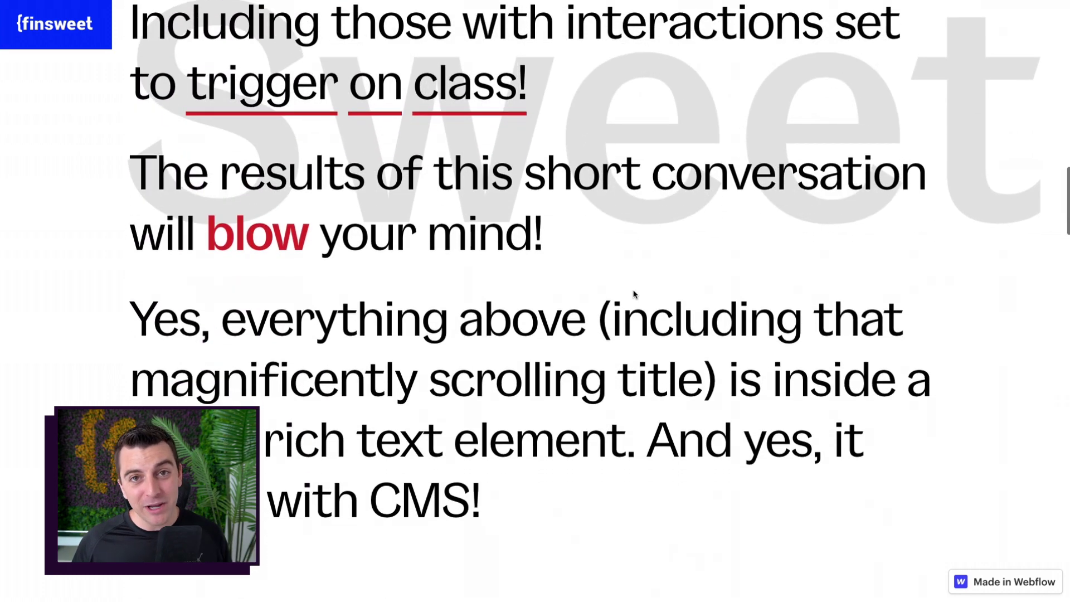
pyautogui.scroll(5, 633, 294)
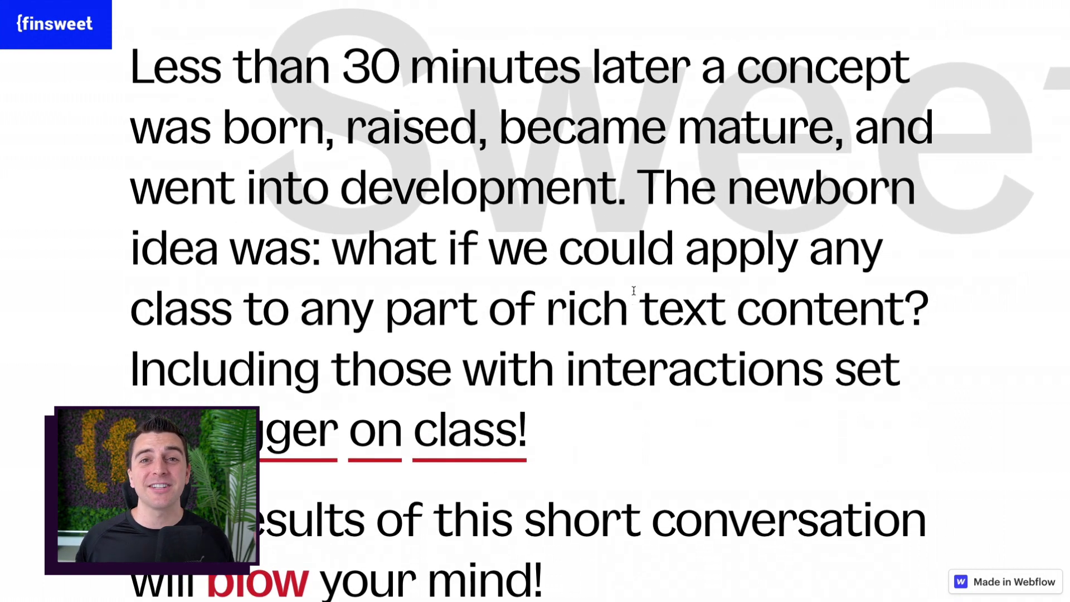
pyautogui.scroll(8, 633, 290)
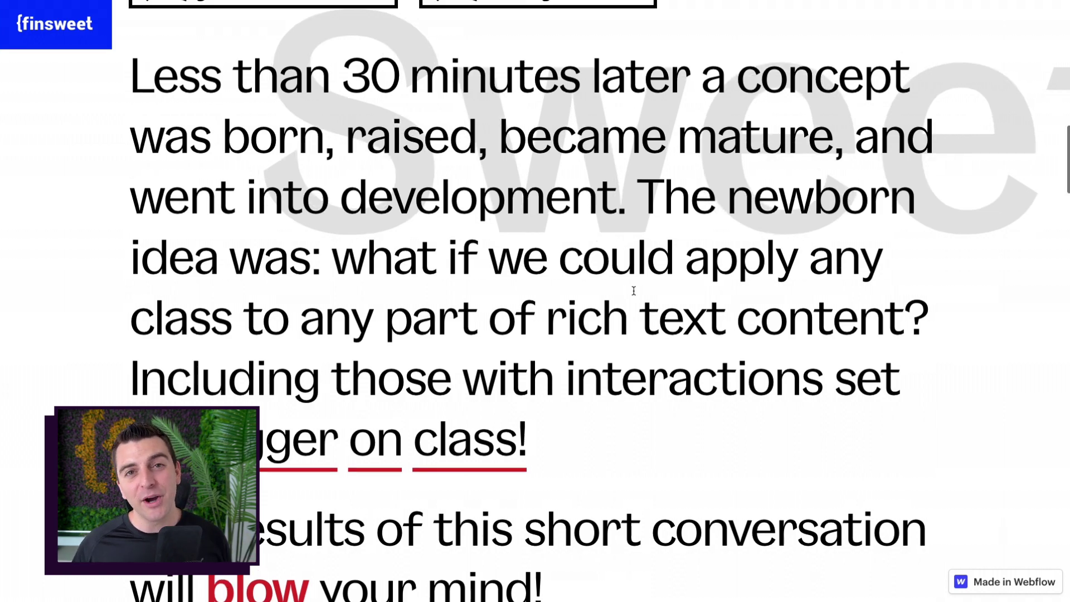
pyautogui.scroll(6, 633, 291)
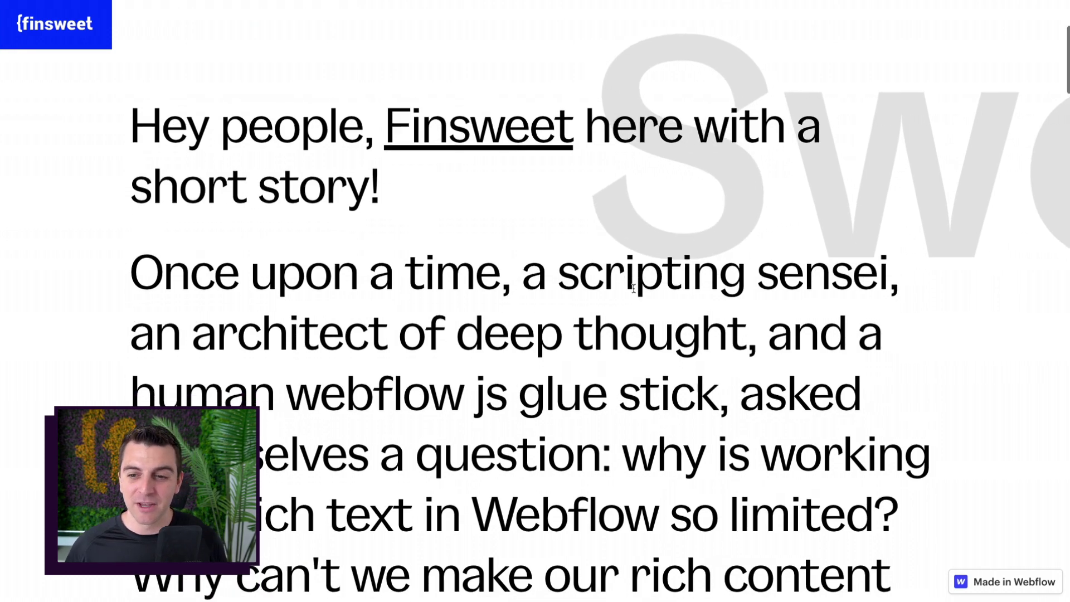
# Scroll down to the custom, js-driven and objects boxes near the 'Less than 30 minutes later' line.
pyautogui.scroll(-3, 634, 288)
pyautogui.scroll(-3, 636, 217)
pyautogui.scroll(-5, 635, 217)
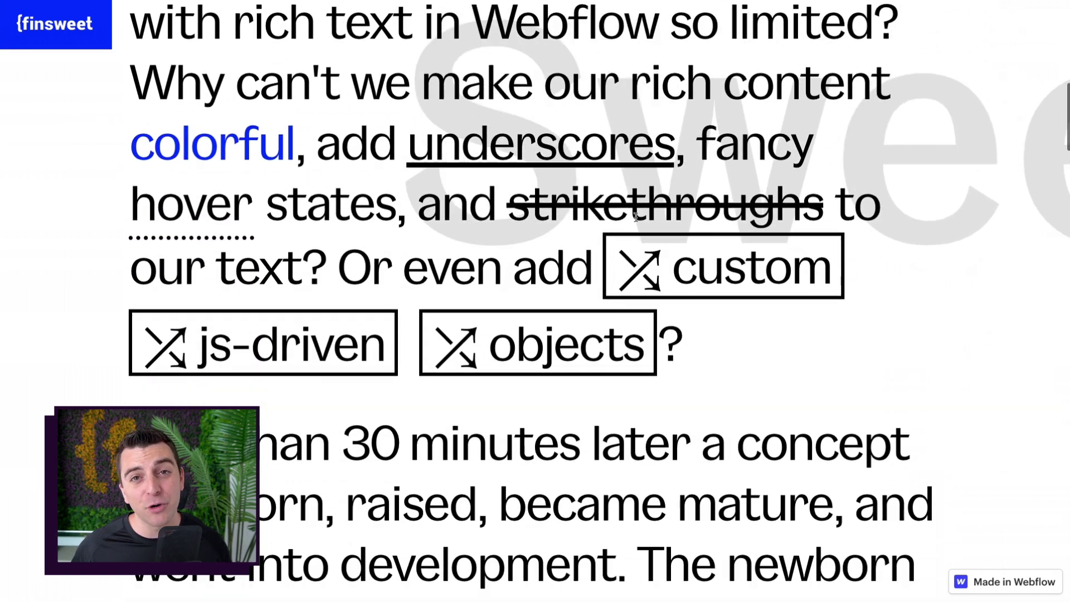
pyautogui.scroll(8, 634, 144)
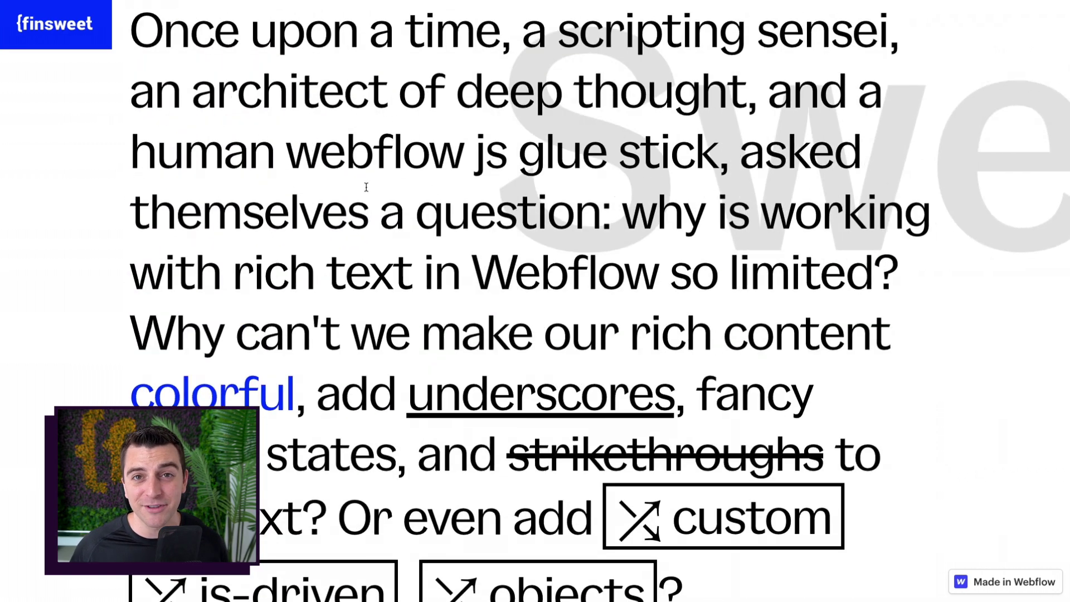
pyautogui.scroll(-2, 404, 217)
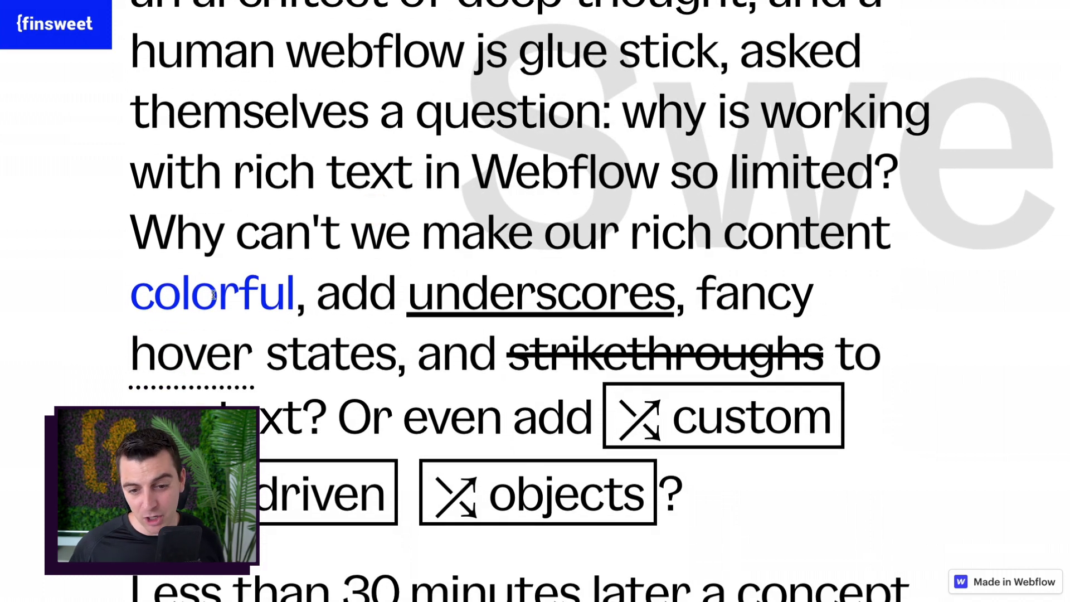
pyautogui.scroll(-1, 214, 294)
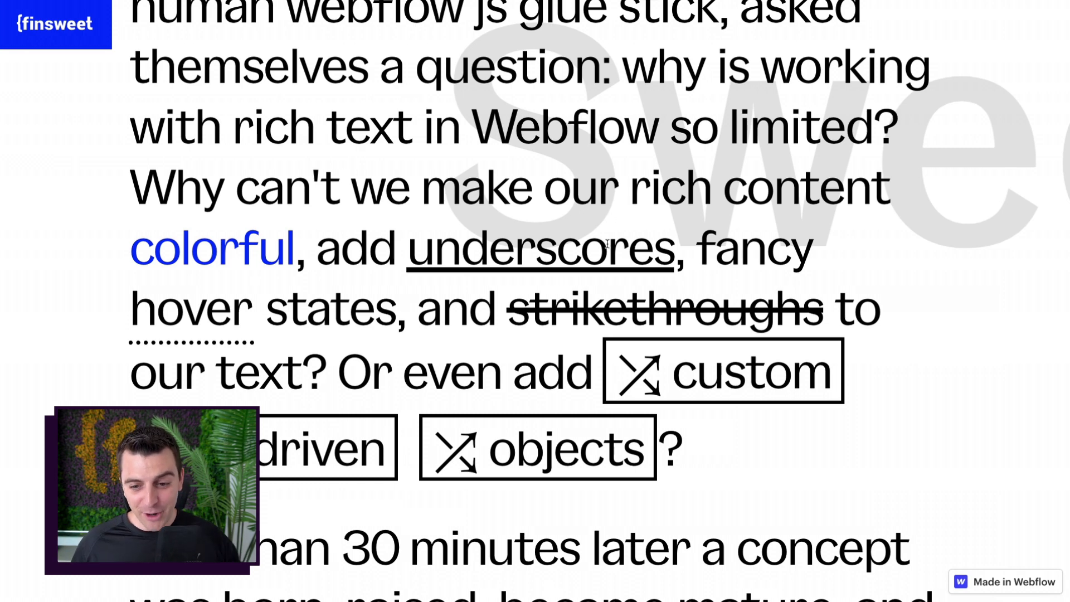
pyautogui.scroll(-1, 549, 285)
# Drag the objects box beside 'add', js-driven next to the question mark, and custom below 'our text'.
pyautogui.moveTo(673, 308); pyautogui.dragTo(773, 451)
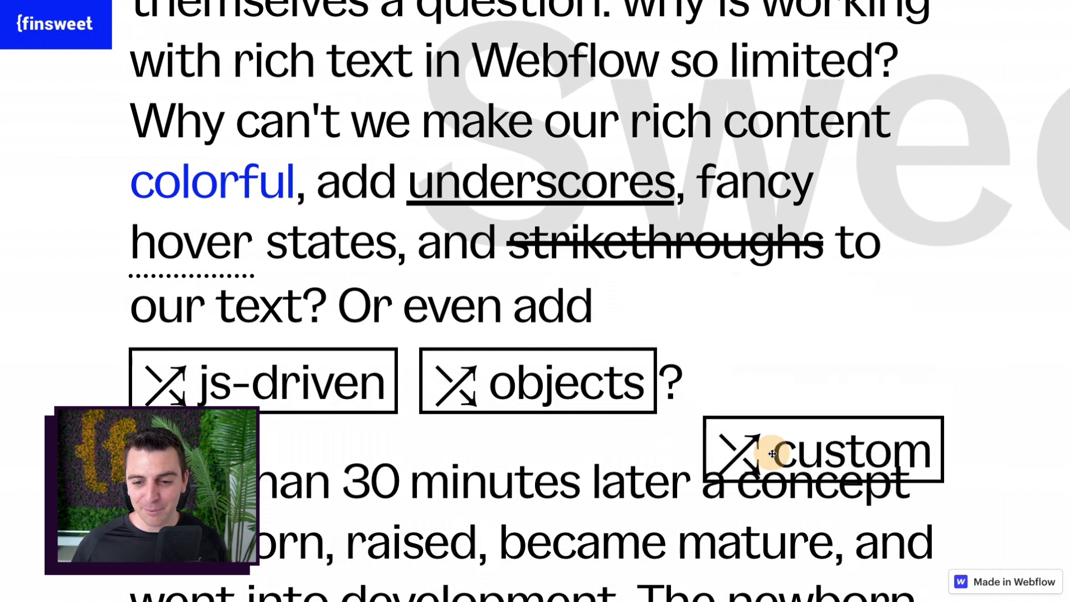
pyautogui.moveTo(524, 369); pyautogui.dragTo(773, 286)
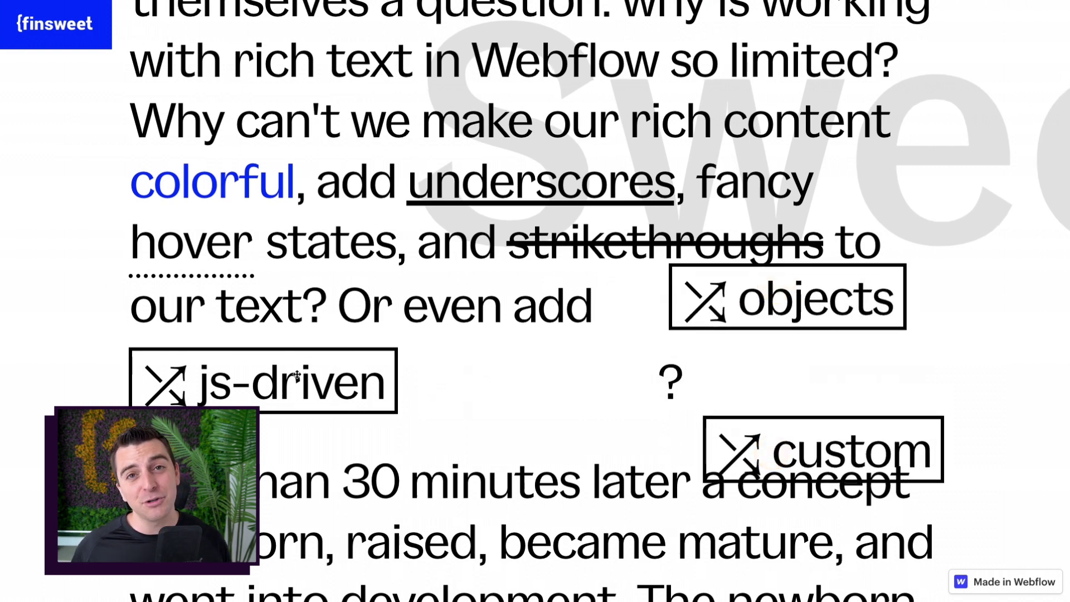
pyautogui.moveTo(300, 367); pyautogui.dragTo(426, 379)
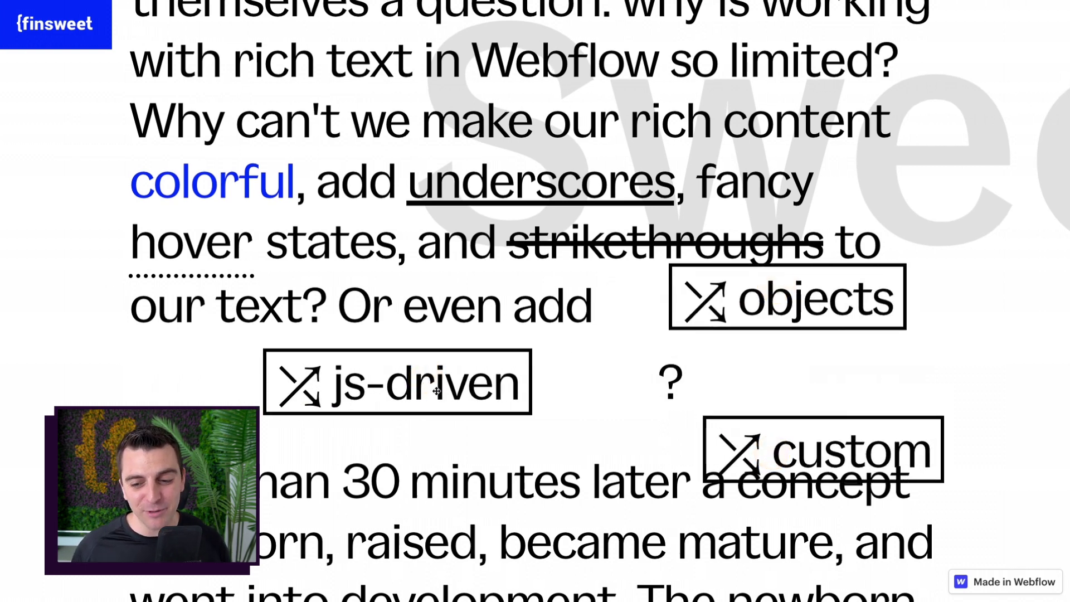
pyautogui.moveTo(782, 445); pyautogui.dragTo(214, 357)
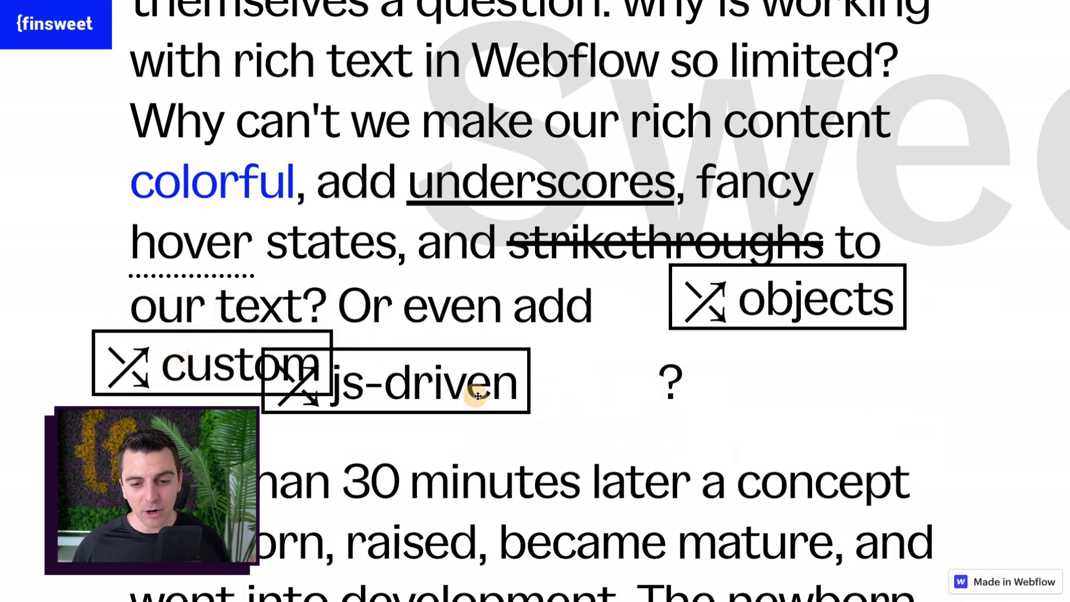
pyautogui.moveTo(479, 391); pyautogui.dragTo(747, 380)
pyautogui.moveTo(289, 356); pyautogui.dragTo(347, 384)
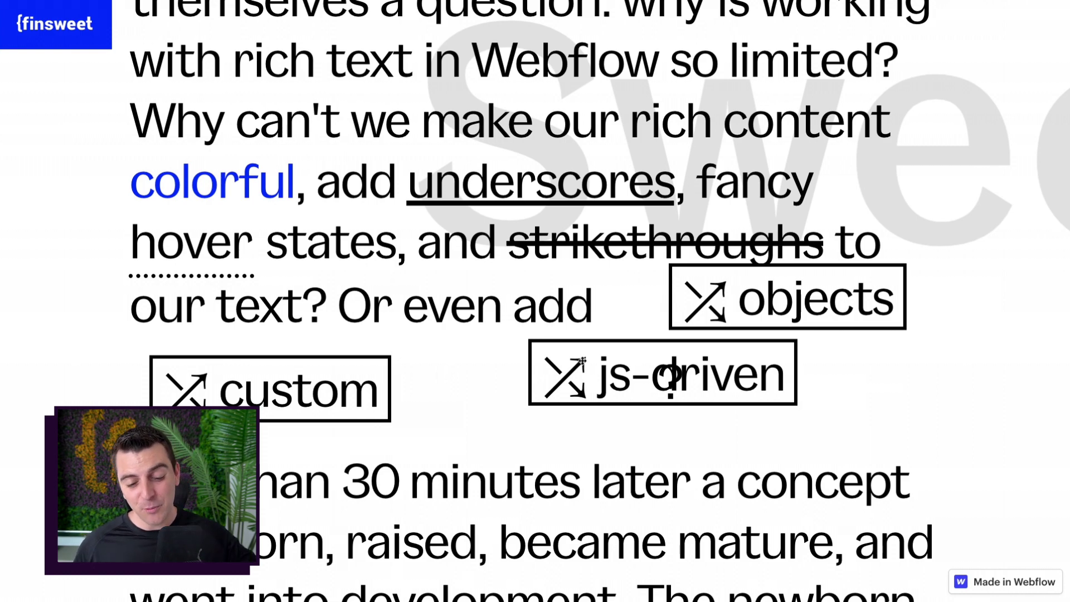
pyautogui.scroll(-10, 580, 362)
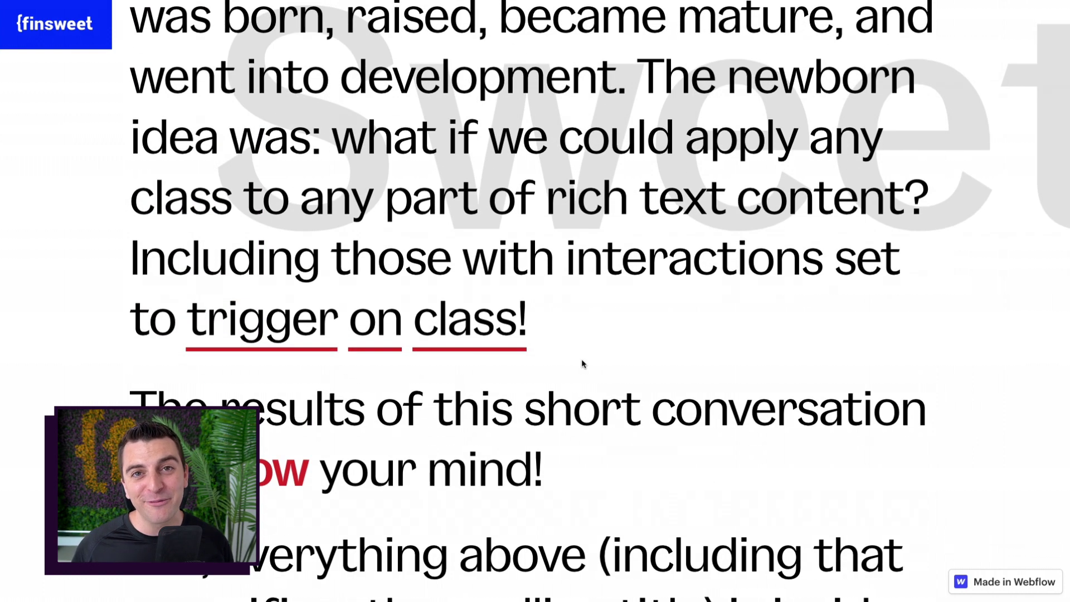
pyautogui.scroll(-1, 582, 364)
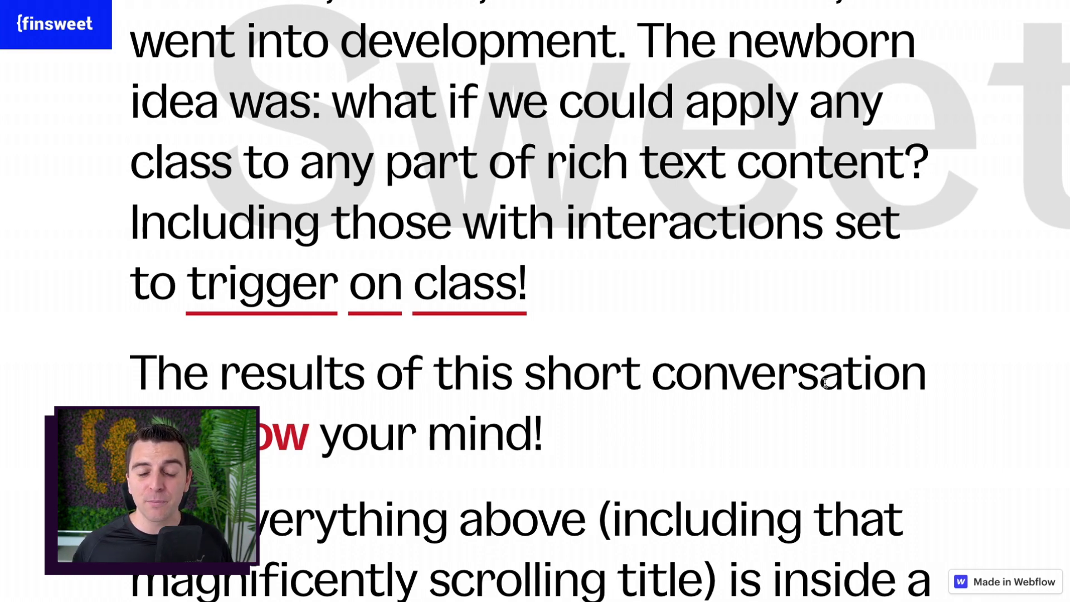
pyautogui.scroll(-3, 824, 382)
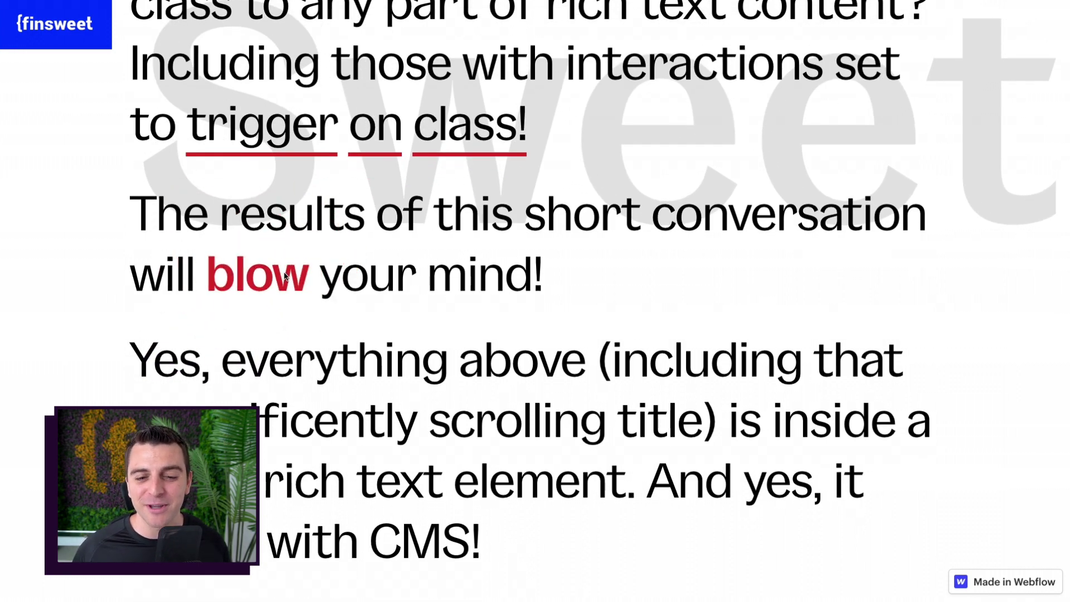
pyautogui.scroll(-6, 285, 276)
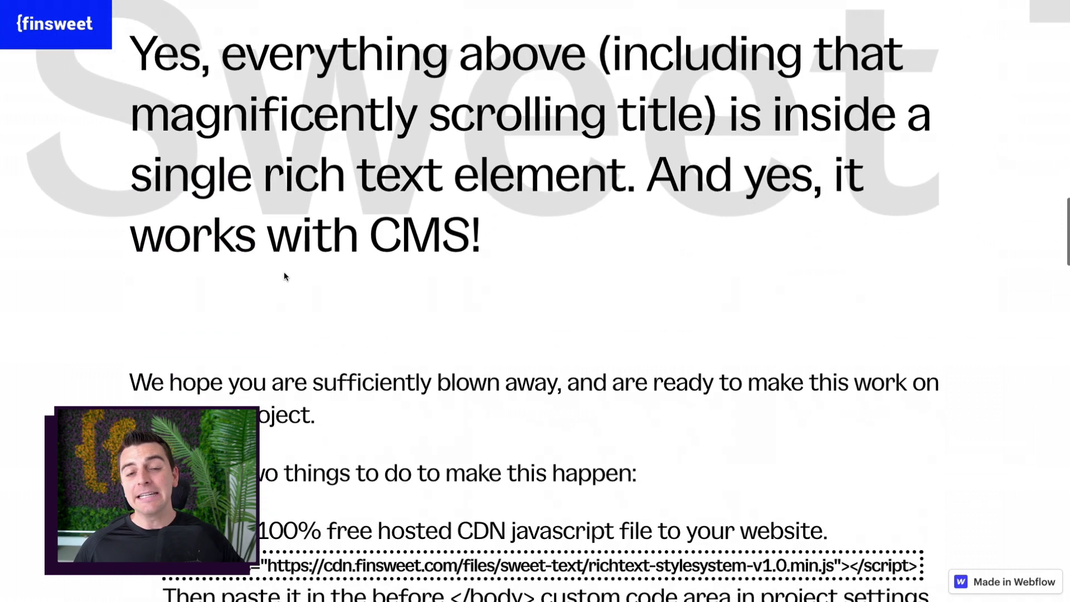
pyautogui.scroll(-1, 76, 281)
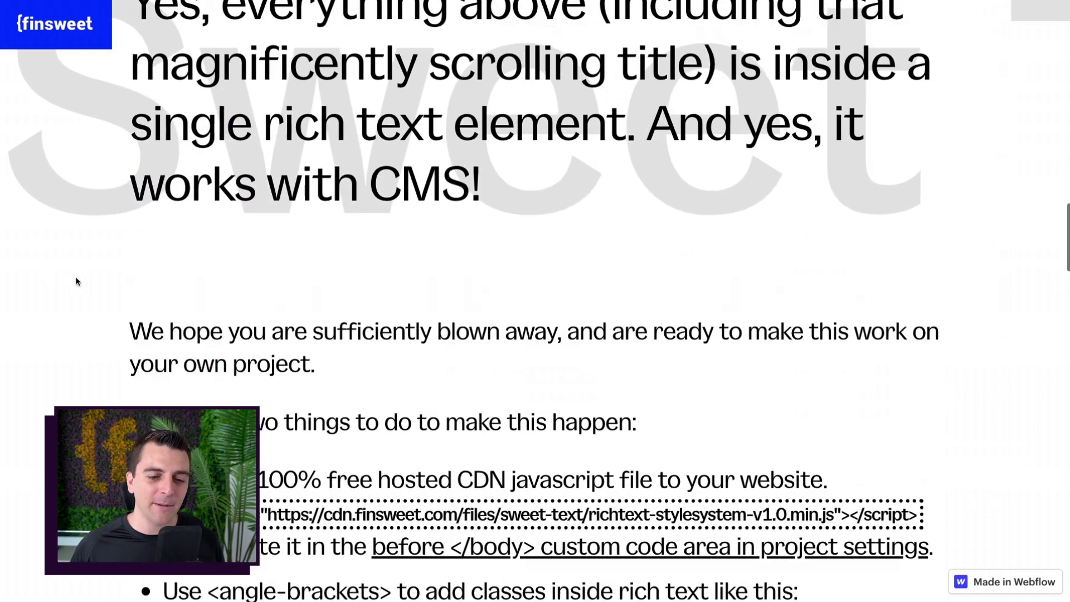
pyautogui.scroll(-5, 76, 282)
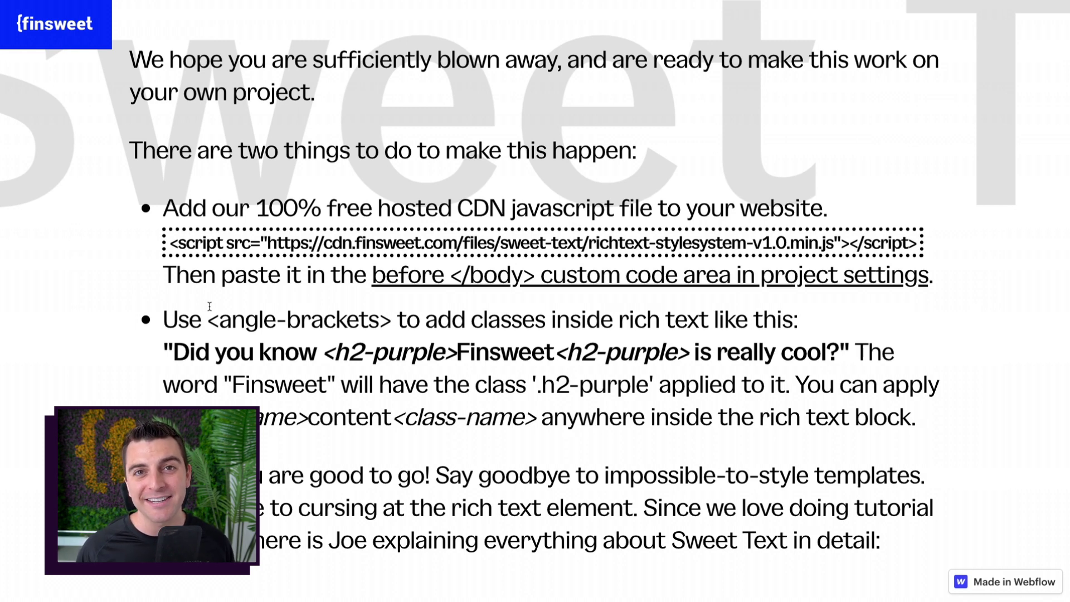
pyautogui.scroll(-1, 365, 384)
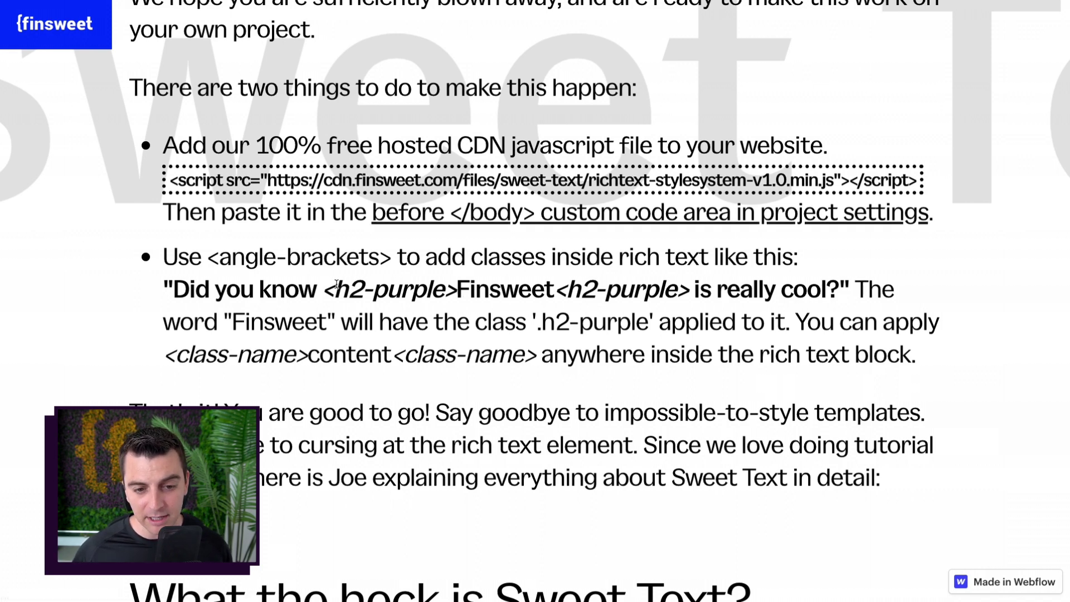
# Highlight both <h2-purple> tags, the closing <class-name> tag and the content between them.
pyautogui.moveTo(335, 288); pyautogui.dragTo(444, 288)
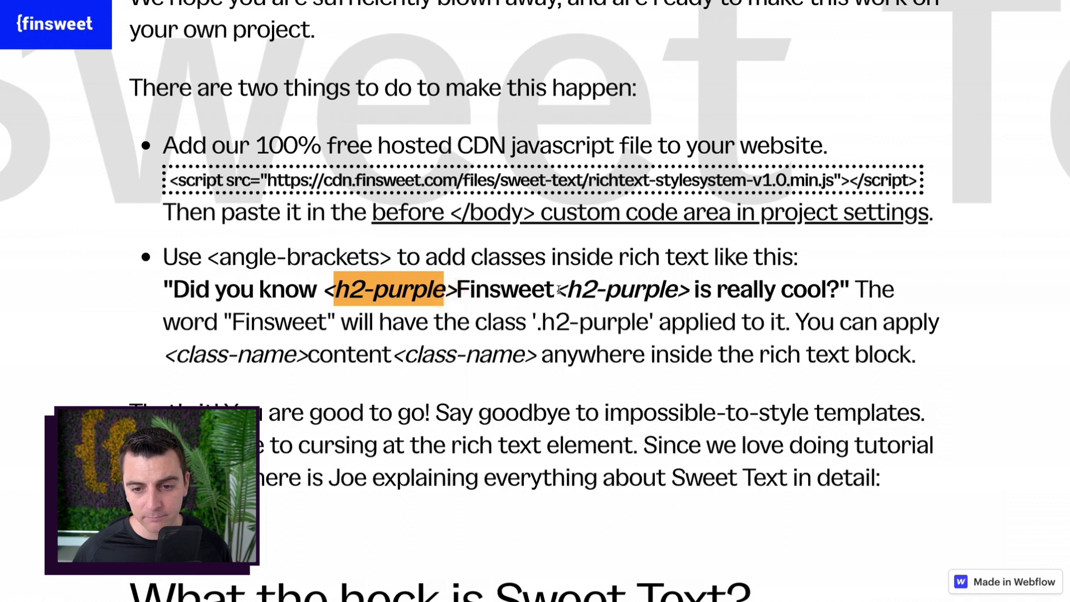
pyautogui.moveTo(558, 290); pyautogui.dragTo(675, 300)
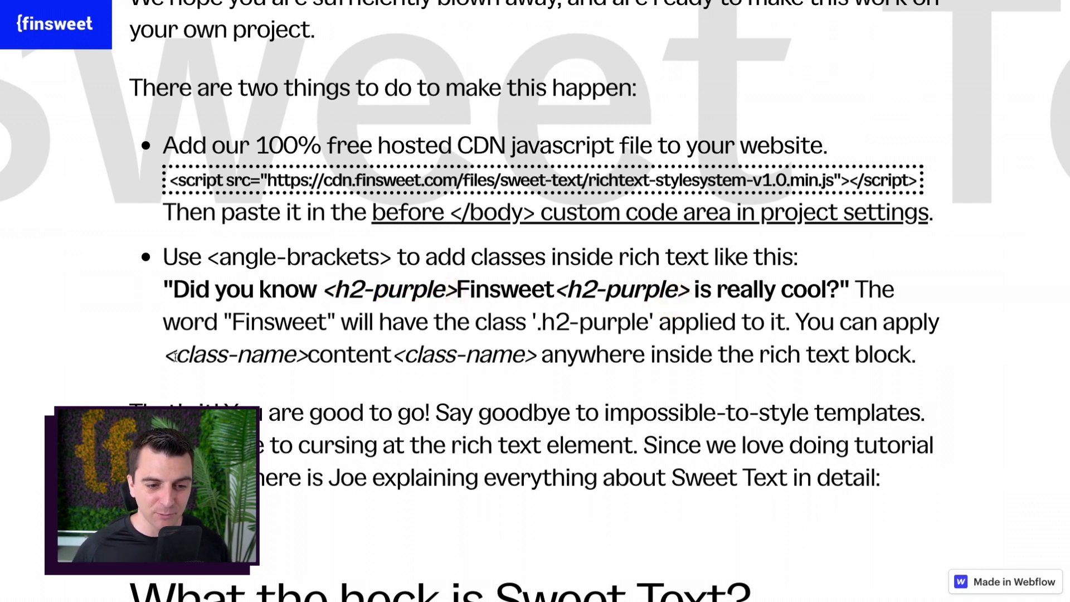
pyautogui.moveTo(174, 357)
pyautogui.mouseDown()
pyautogui.moveTo(305, 355)
pyautogui.moveTo(164, 354)
pyautogui.mouseUp()
pyautogui.moveTo(310, 357); pyautogui.dragTo(540, 353)
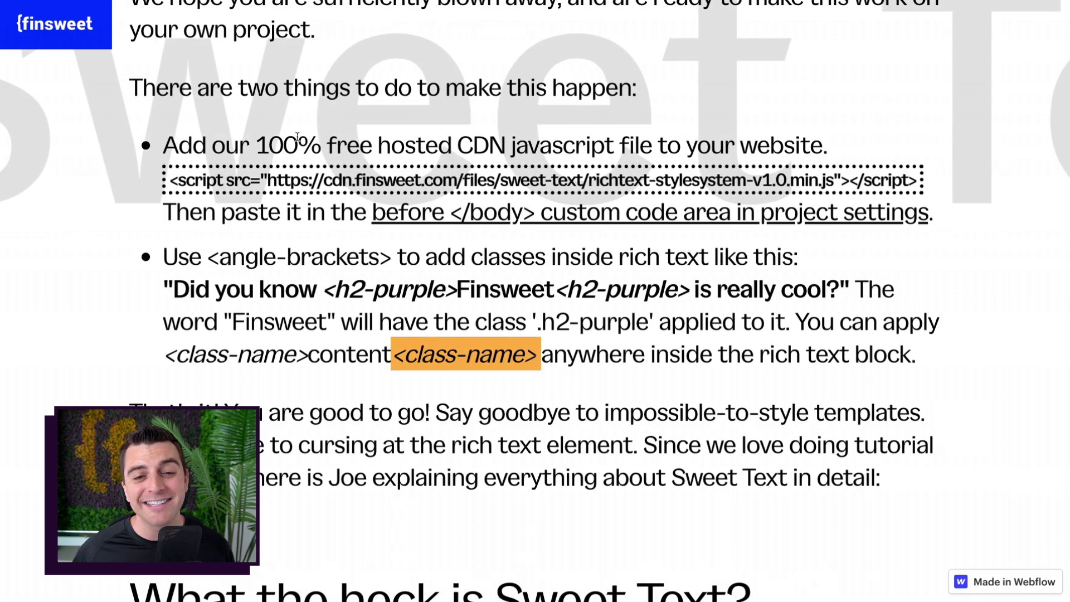
# Scroll back up through the instructions.
pyautogui.scroll(7, 557, 321)
pyautogui.scroll(15, 605, 317)
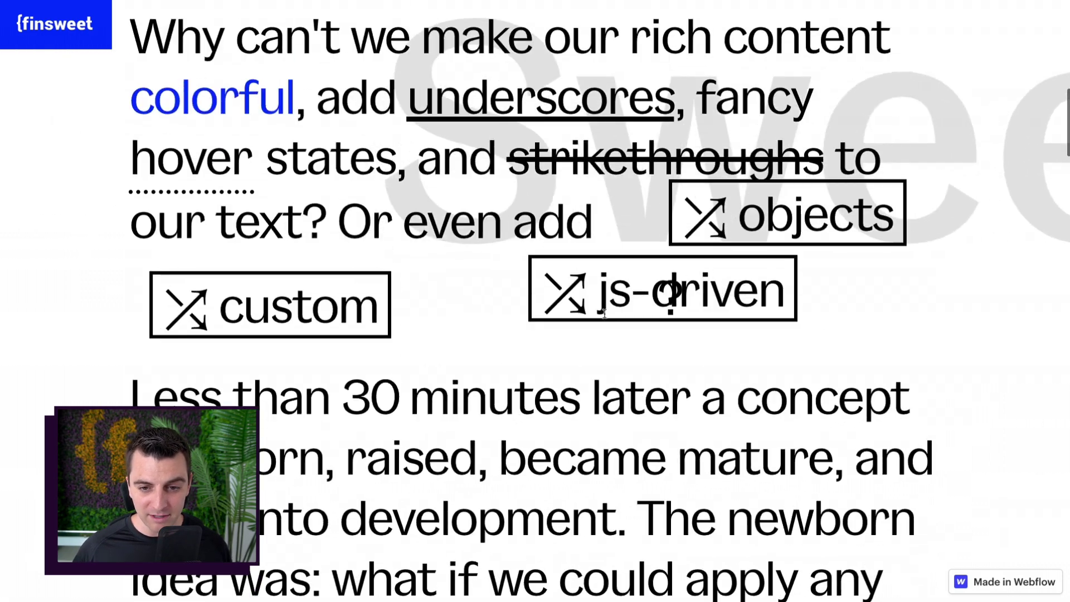
pyautogui.scroll(-8, 605, 314)
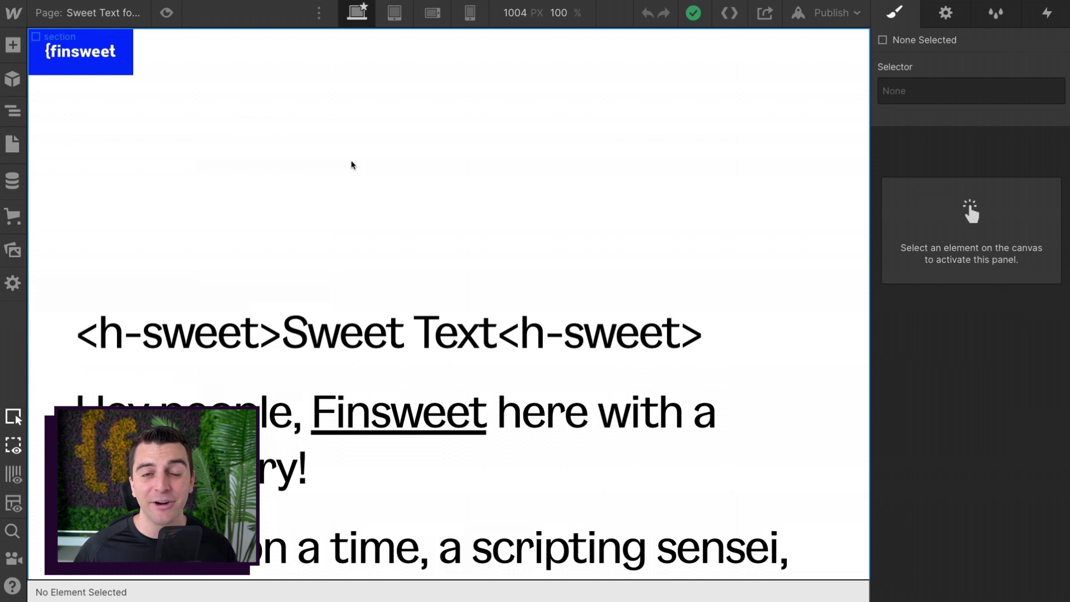
pyautogui.scroll(-4, 351, 165)
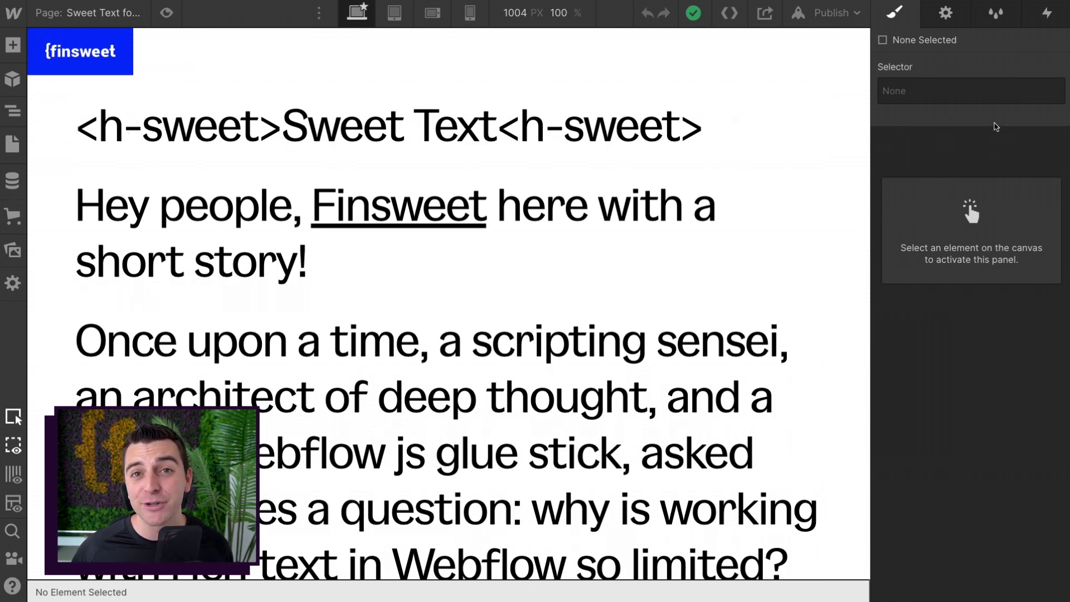
pyautogui.scroll(-1, 357, 105)
pyautogui.scroll(-8, 357, 105)
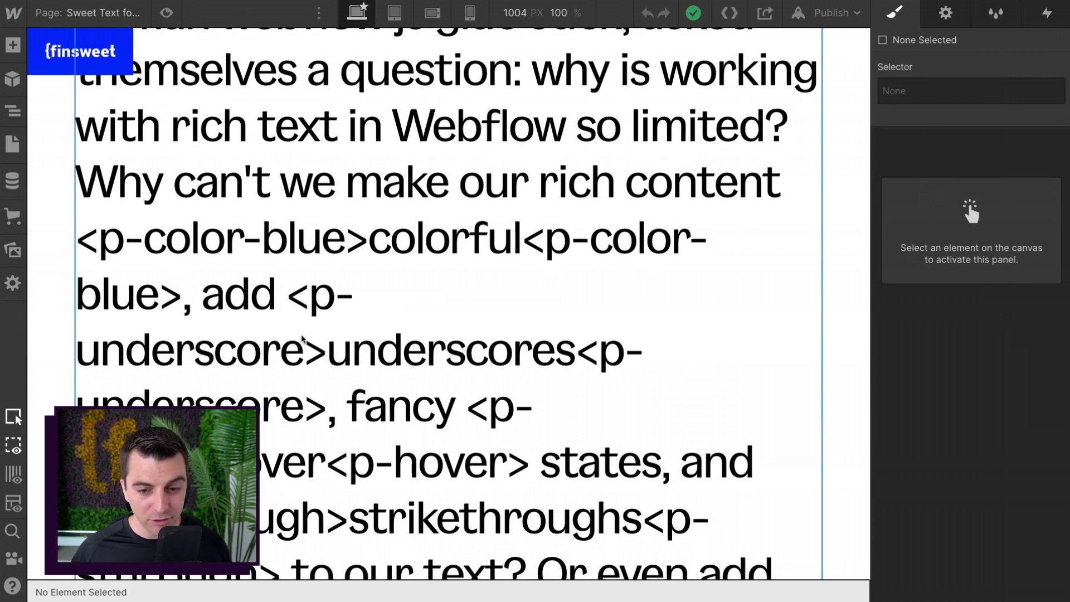
pyautogui.scroll(-3, 325, 356)
pyautogui.scroll(-3, 327, 349)
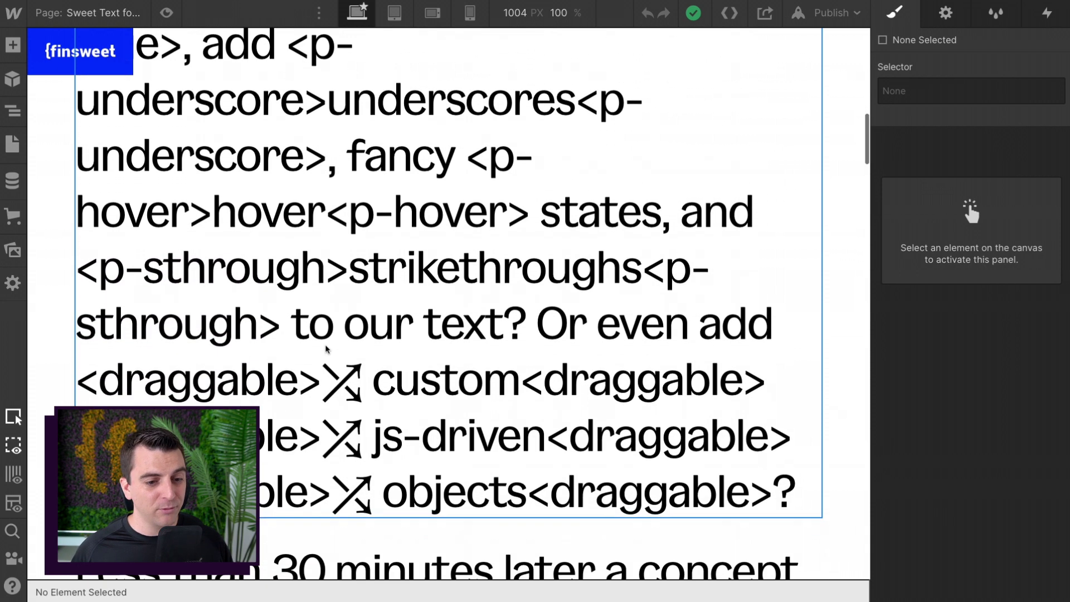
pyautogui.scroll(-1, 326, 349)
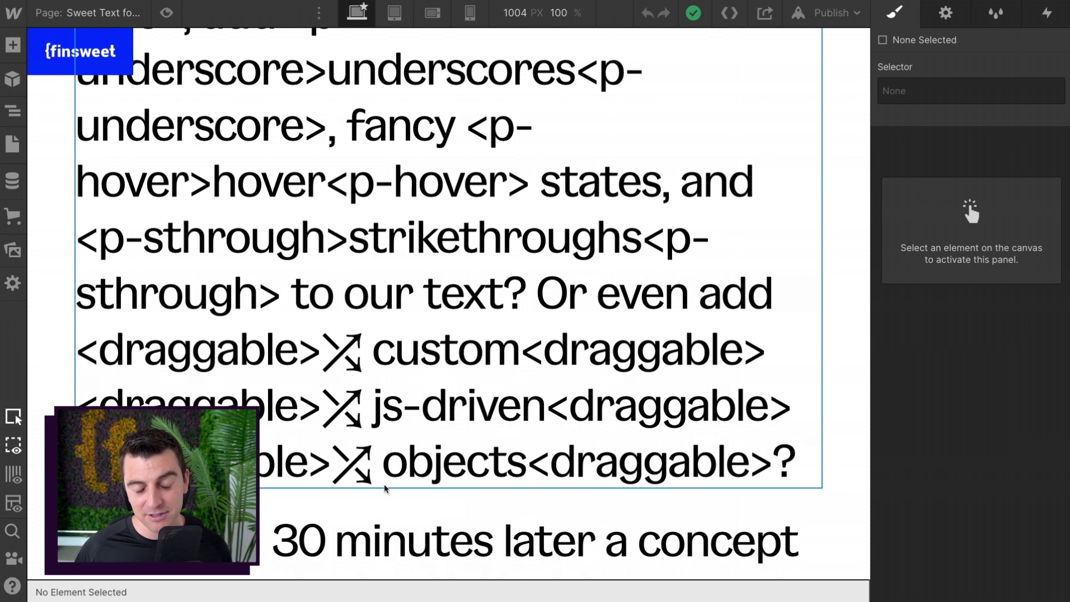
pyautogui.scroll(-10, 412, 486)
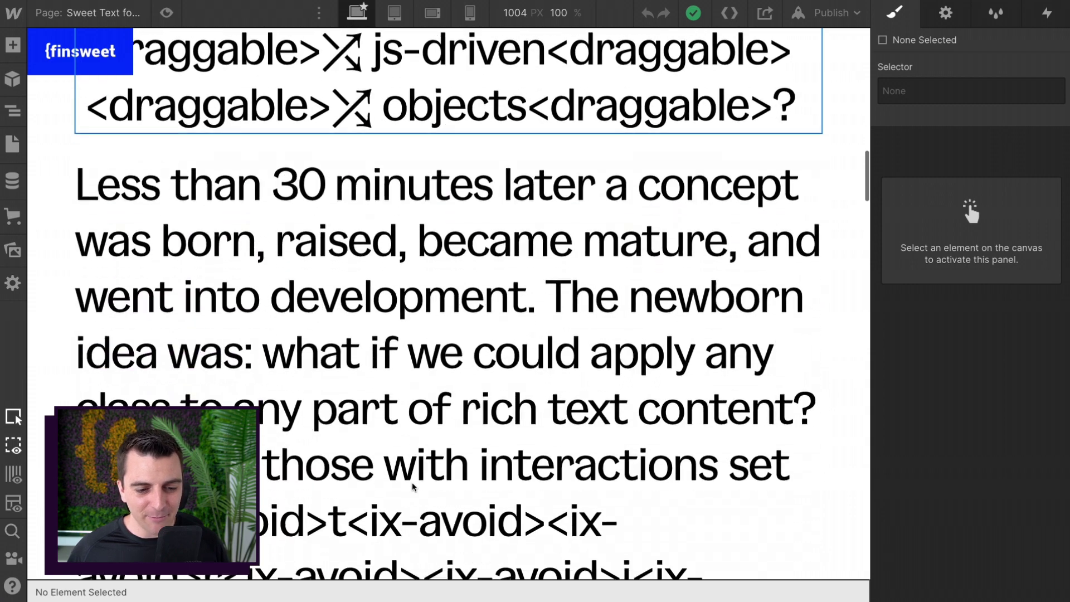
pyautogui.scroll(-2, 412, 487)
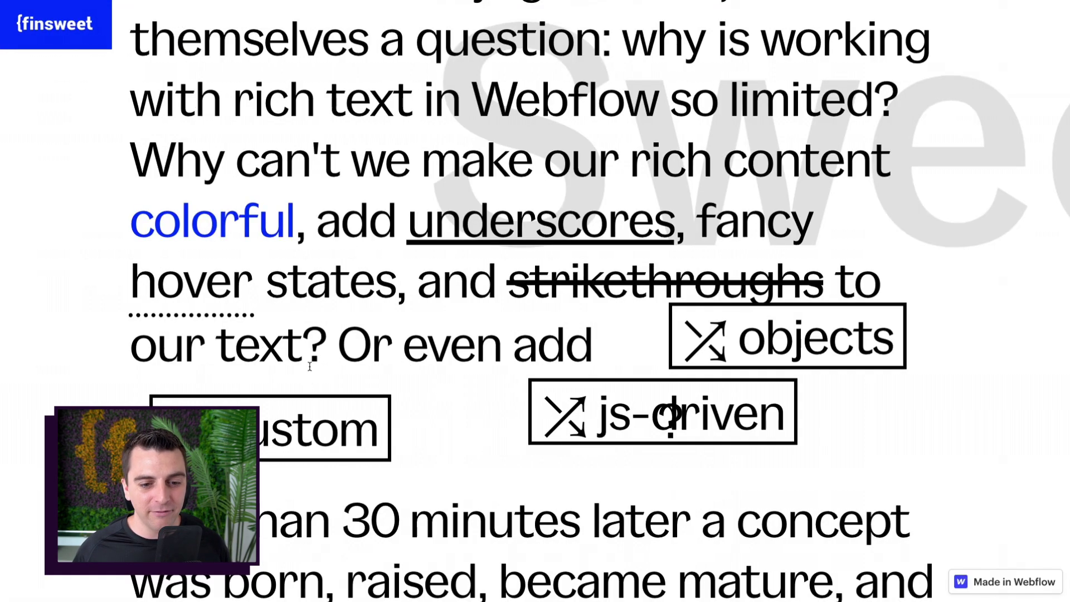
pyautogui.scroll(-4, 306, 376)
pyautogui.scroll(-6, 306, 376)
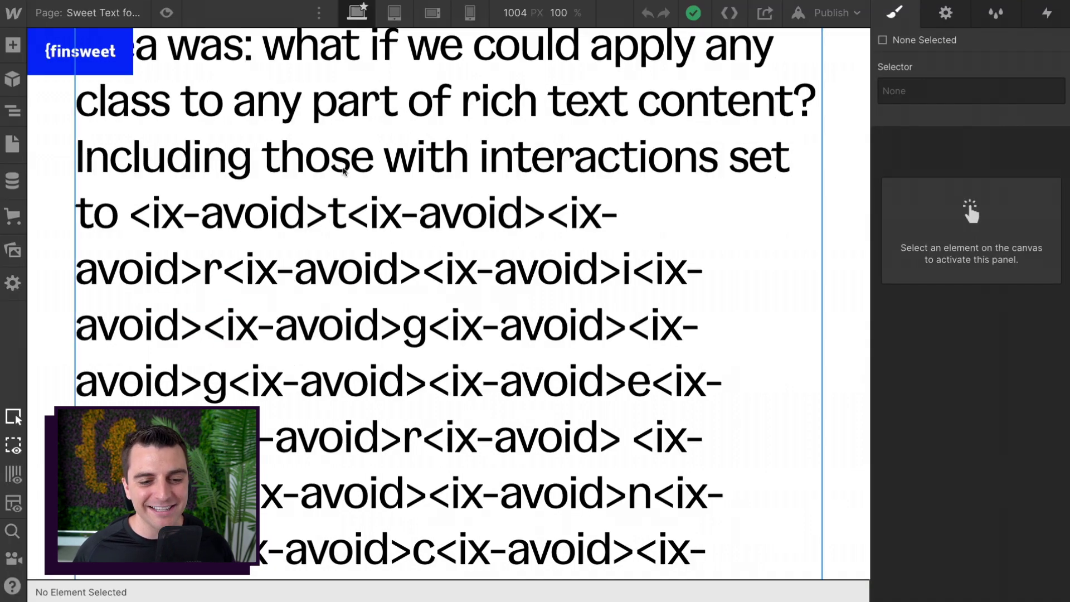
pyautogui.scroll(-1, 215, 287)
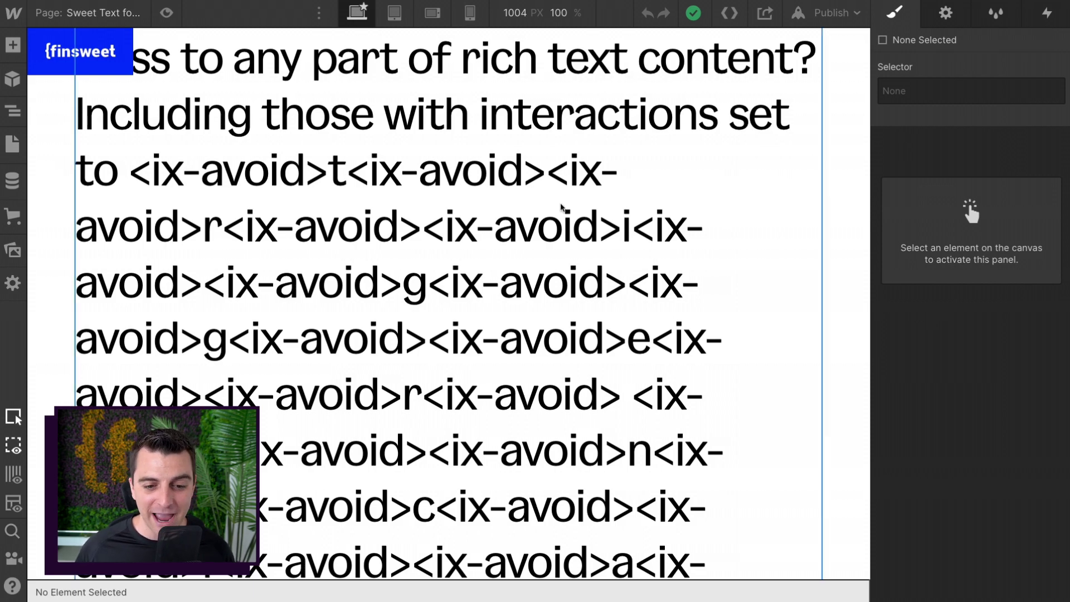
pyautogui.scroll(-6, 563, 209)
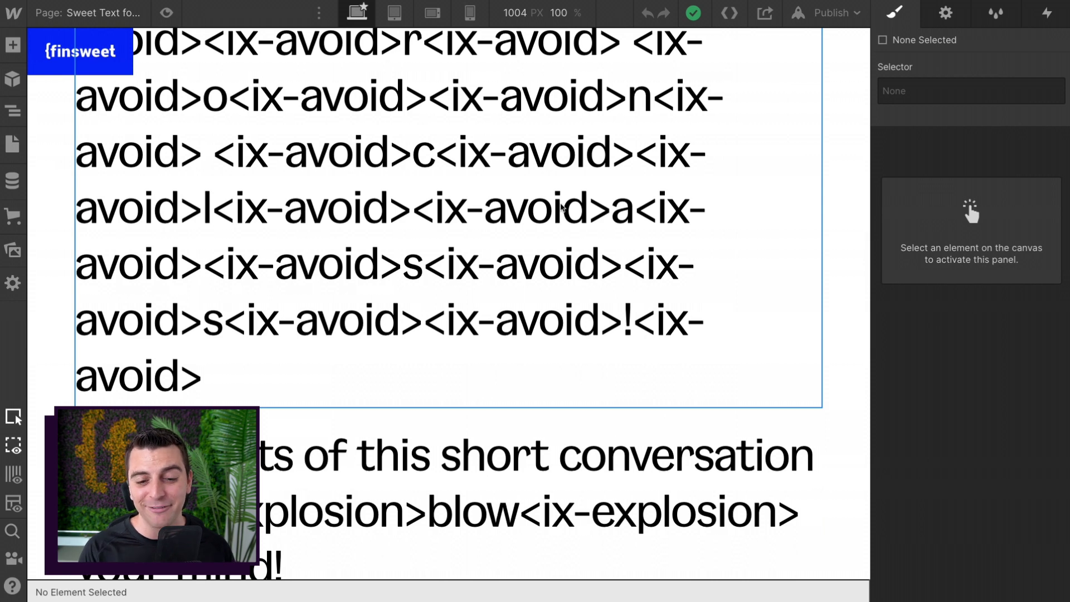
pyautogui.scroll(-3, 562, 207)
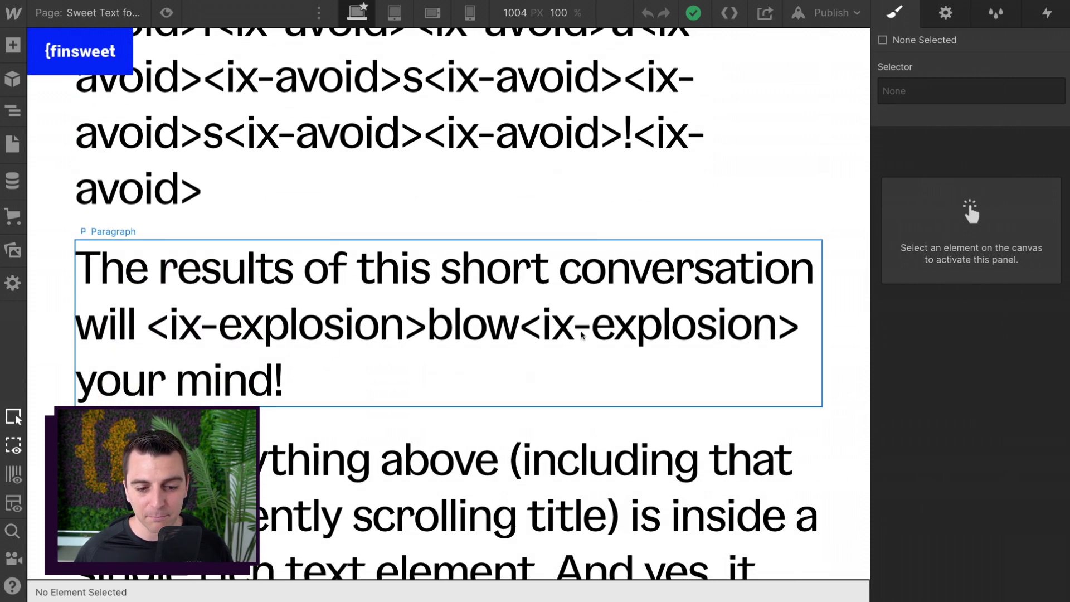
pyautogui.scroll(-7, 740, 328)
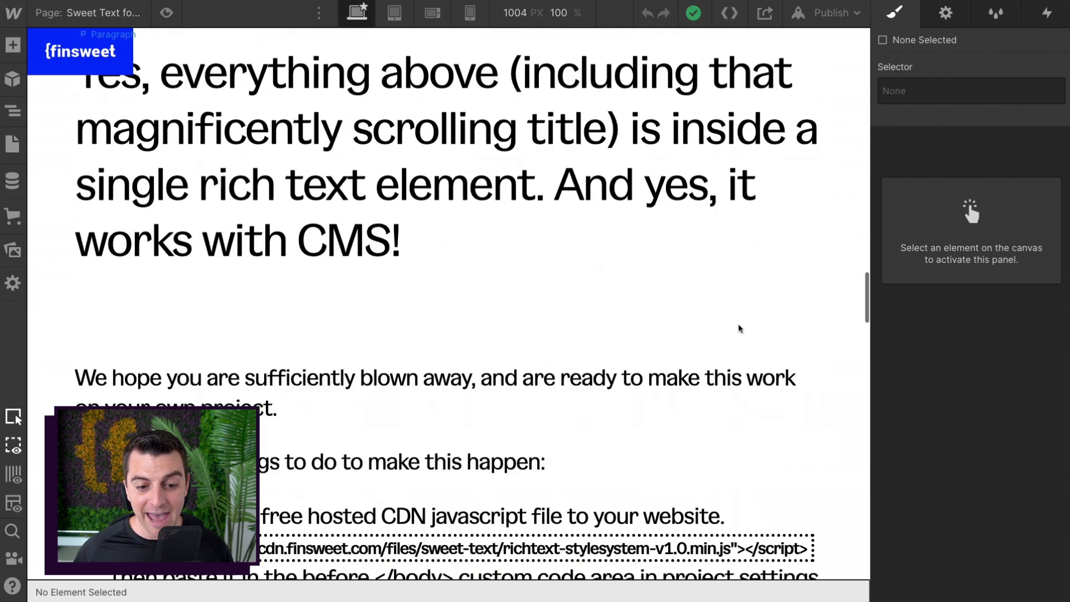
pyautogui.scroll(-4, 739, 329)
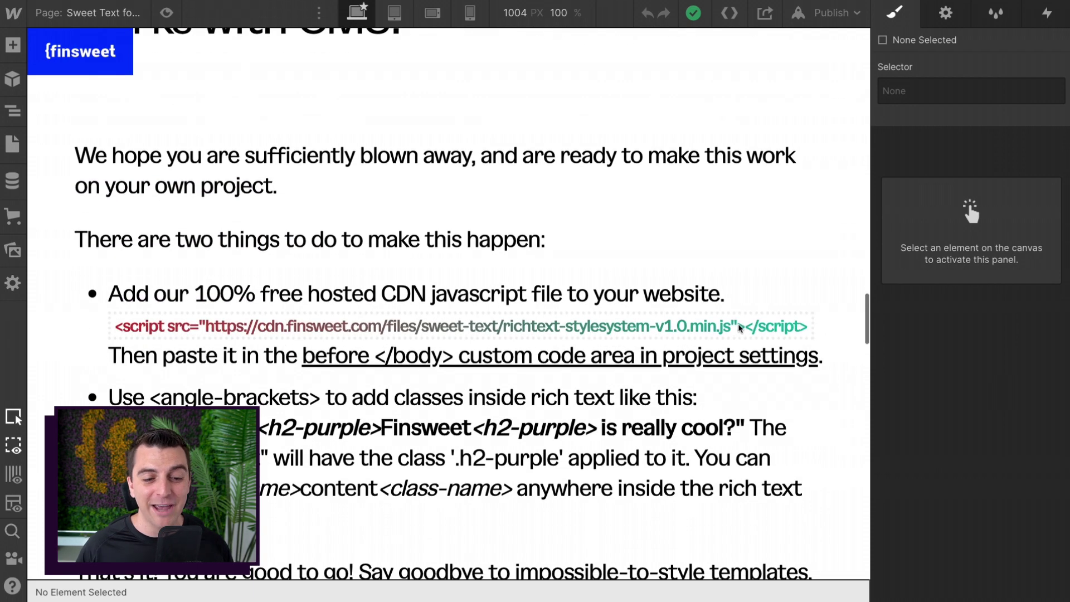
pyautogui.click(11, 145)
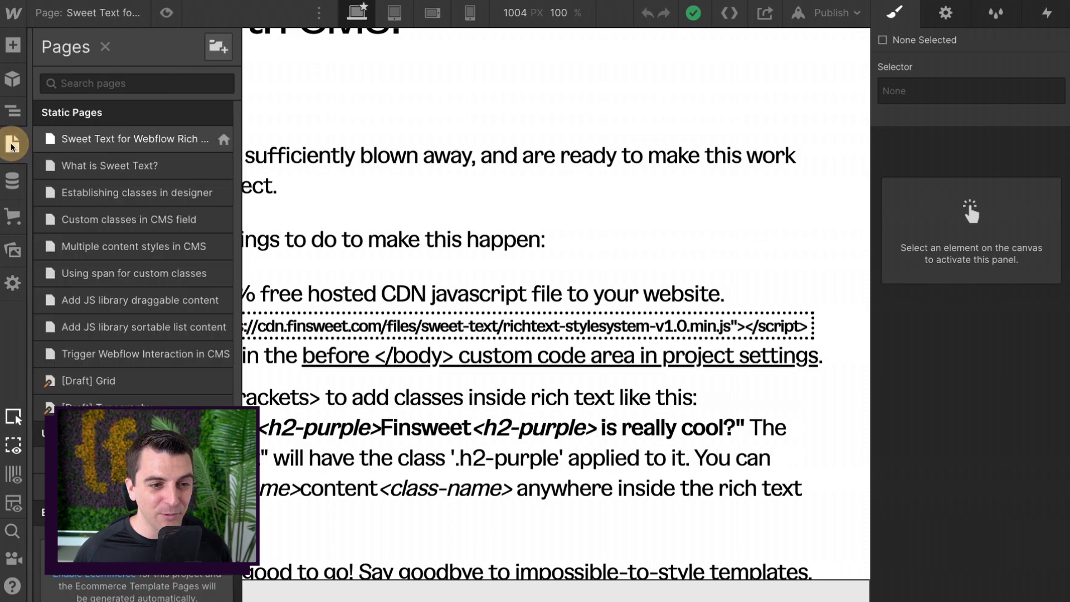
pyautogui.click(222, 139)
pyautogui.scroll(-8, 252, 216)
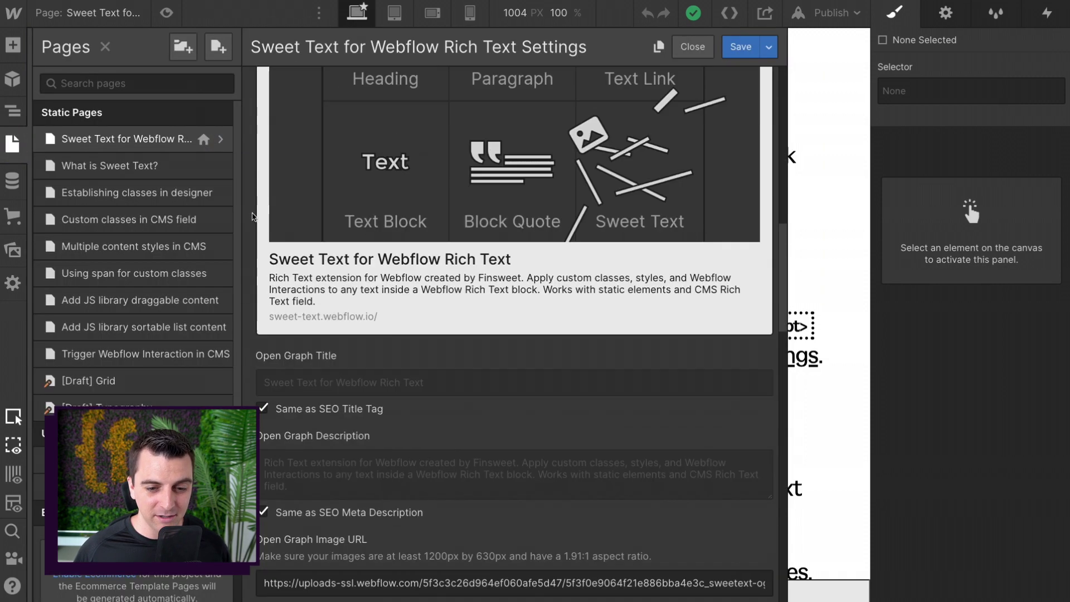
pyautogui.scroll(-20, 252, 216)
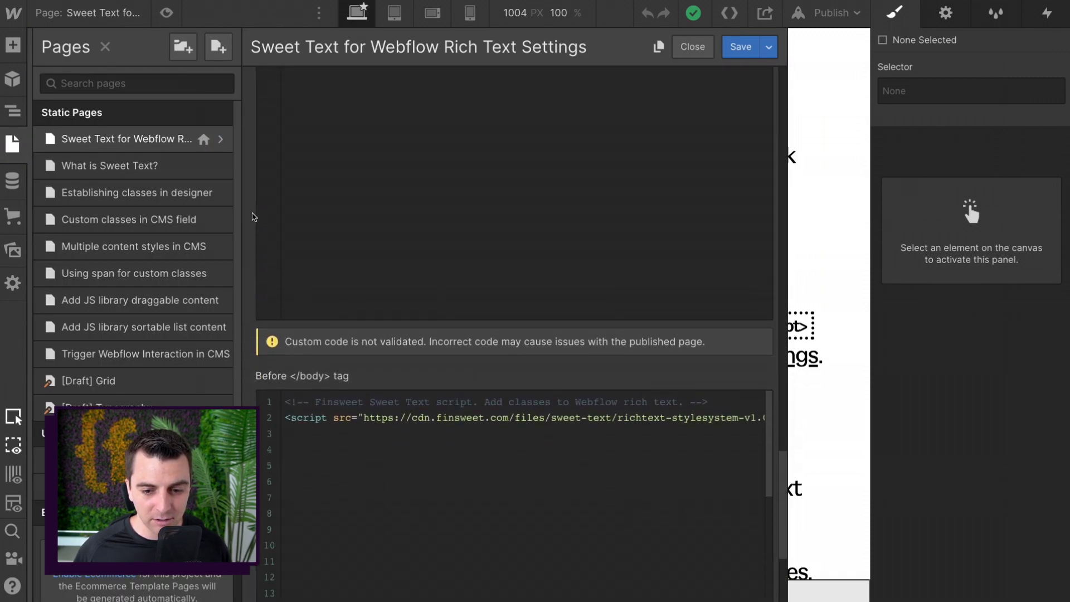
pyautogui.scroll(-7, 253, 216)
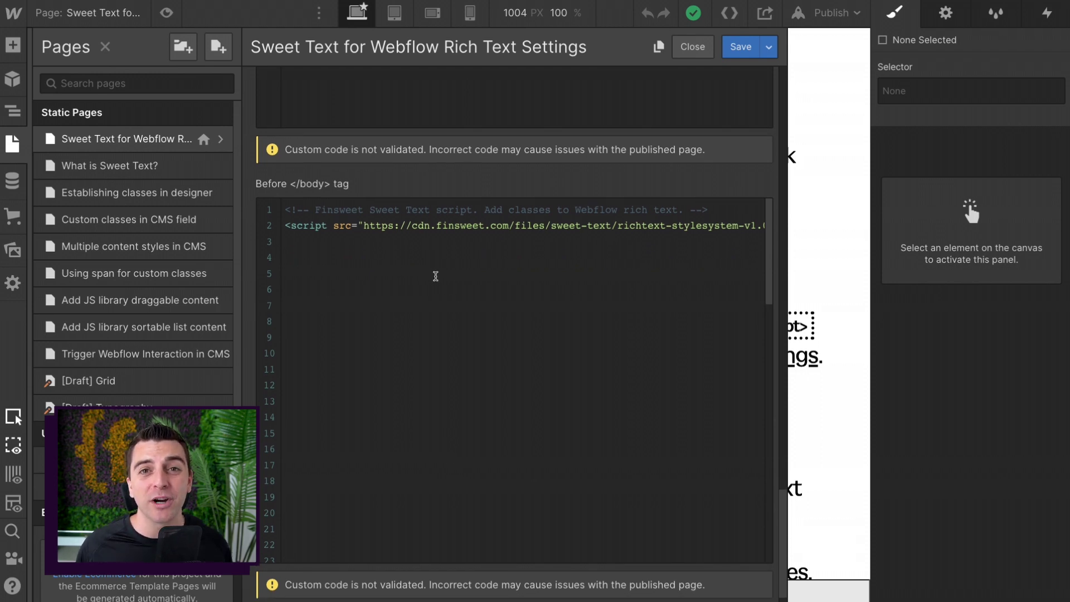
pyautogui.click(693, 46)
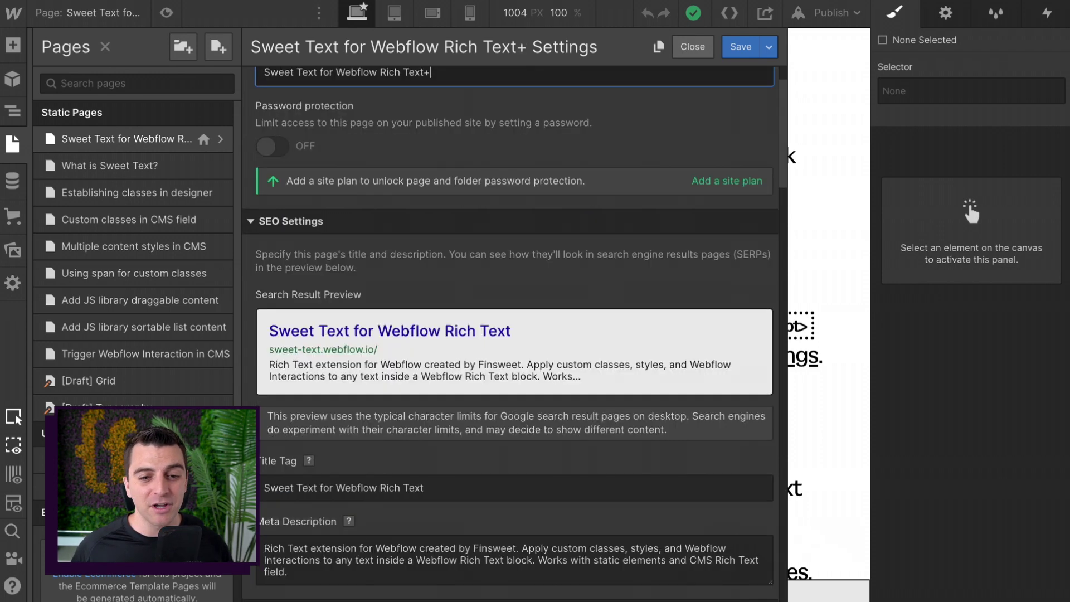
pyautogui.click(574, 182)
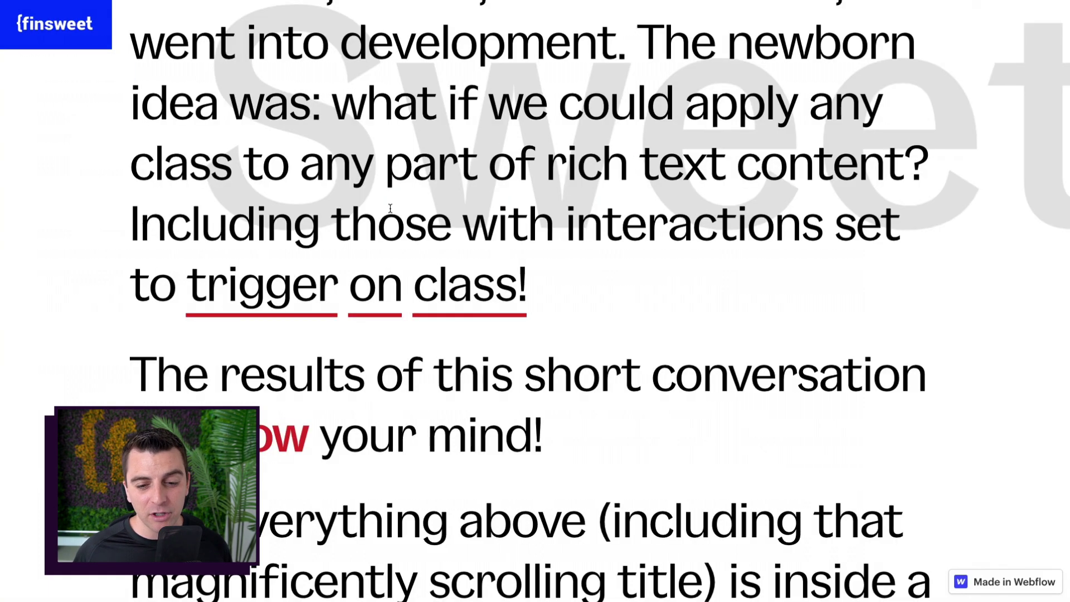
# Scroll down the published page through the instructions and the Video Library.
pyautogui.scroll(-7, 390, 208)
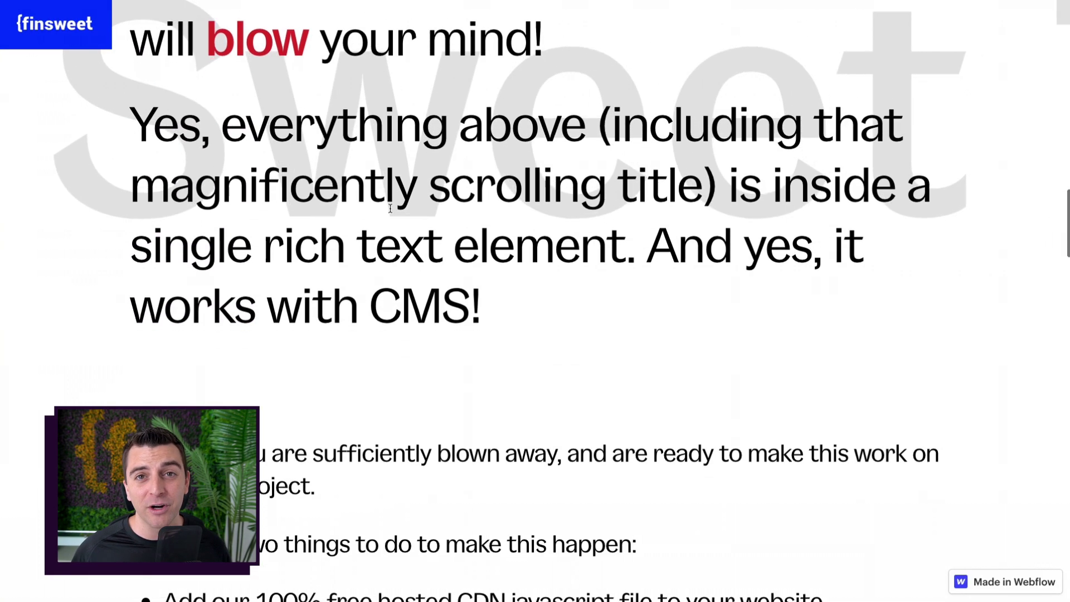
pyautogui.scroll(-7, 390, 208)
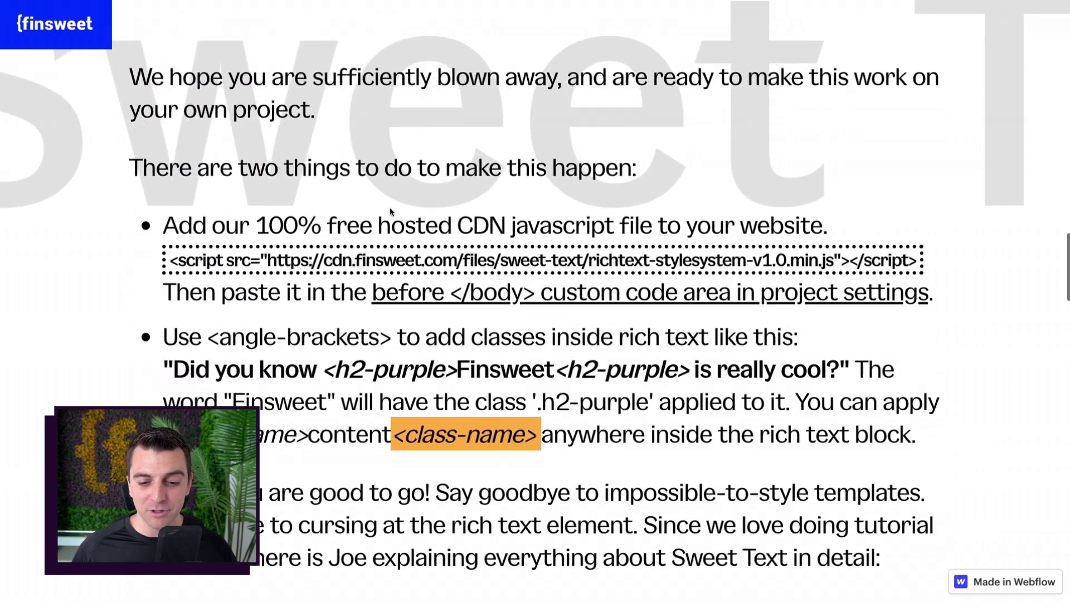
pyautogui.scroll(-16, 390, 207)
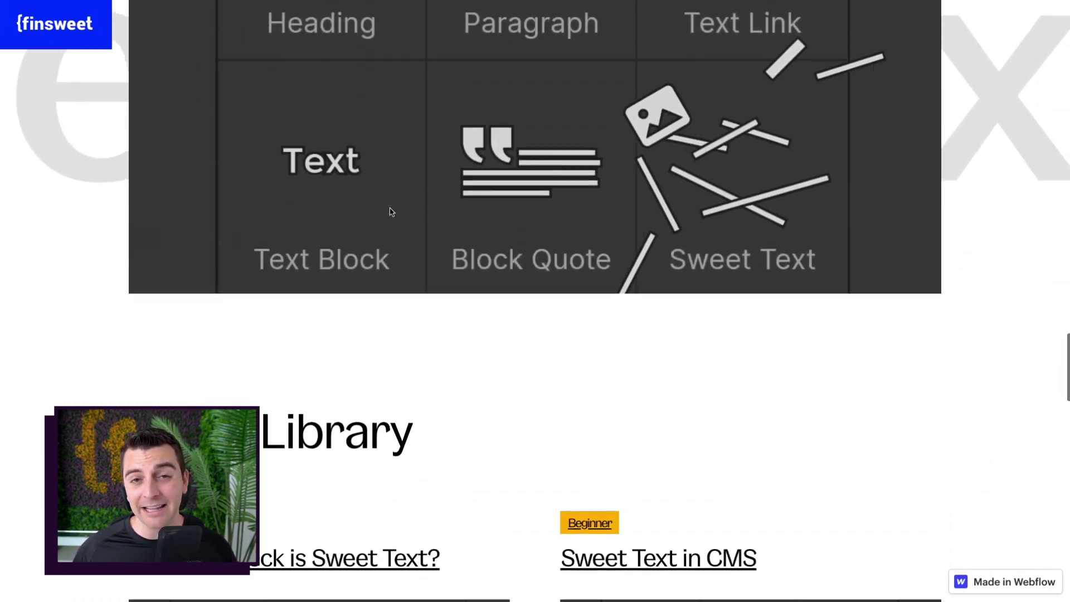
pyautogui.scroll(-10, 390, 211)
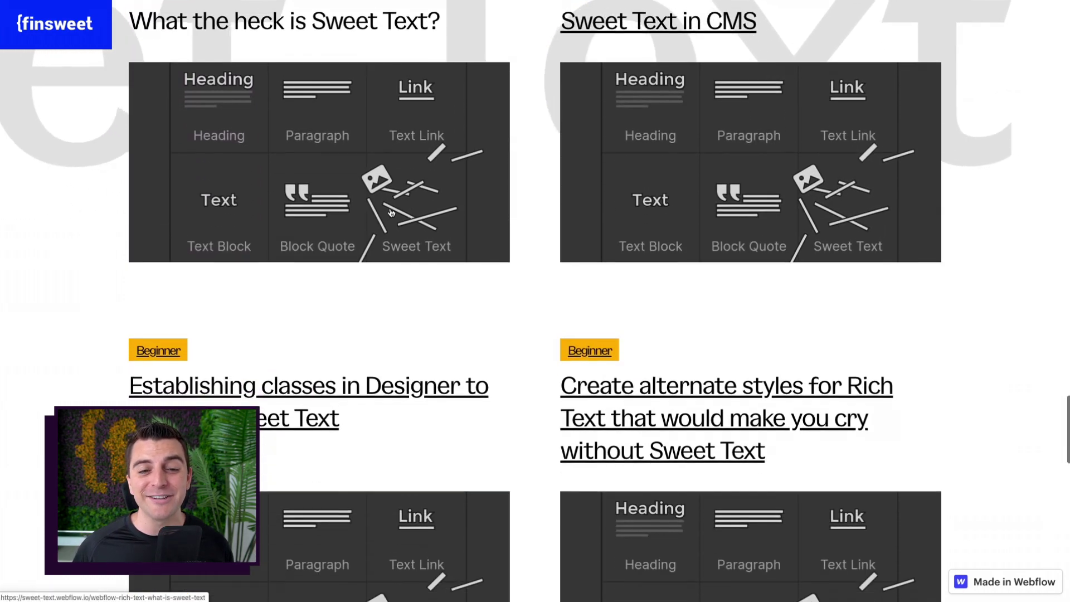
pyautogui.scroll(2, 558, 175)
pyautogui.scroll(-3, 558, 179)
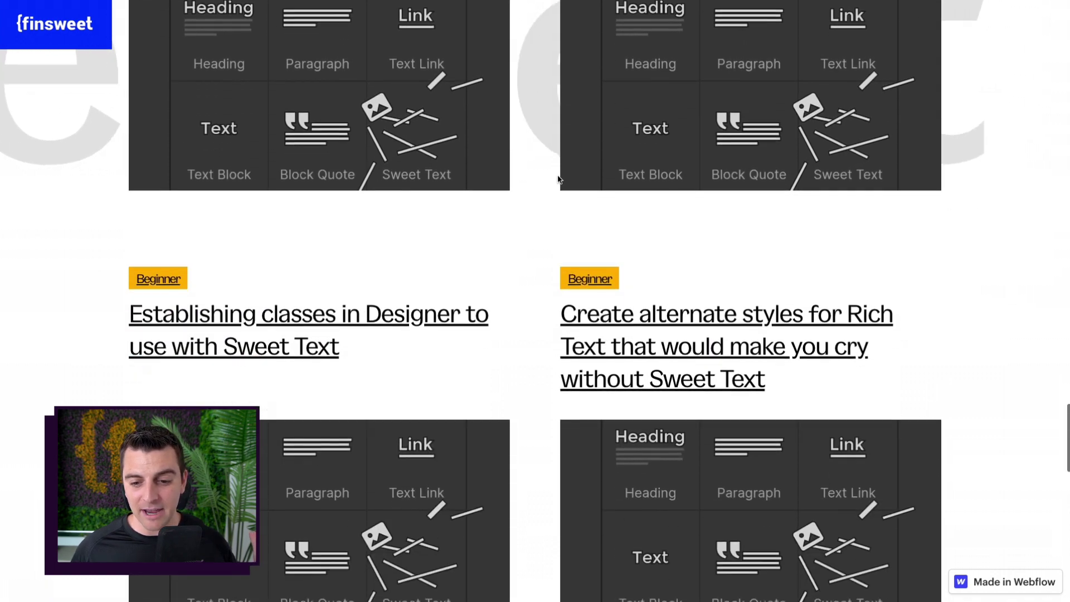
pyautogui.scroll(-11, 558, 179)
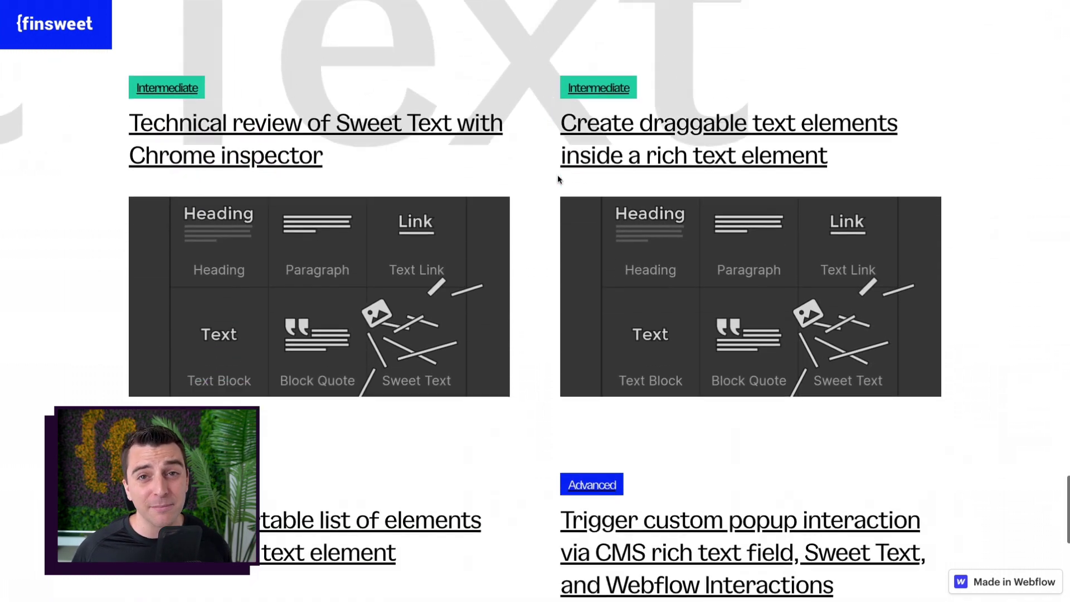
pyautogui.scroll(-9, 558, 179)
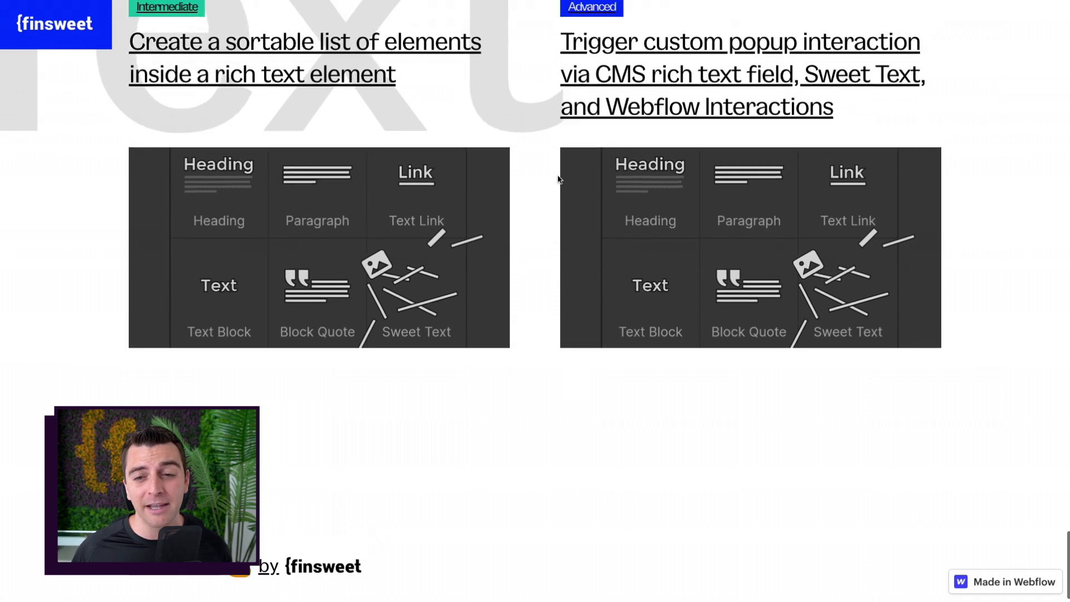
# Scroll back to the opening 'Hey people, Finsweet here with a short story!' text.
pyautogui.scroll(2, 558, 179)
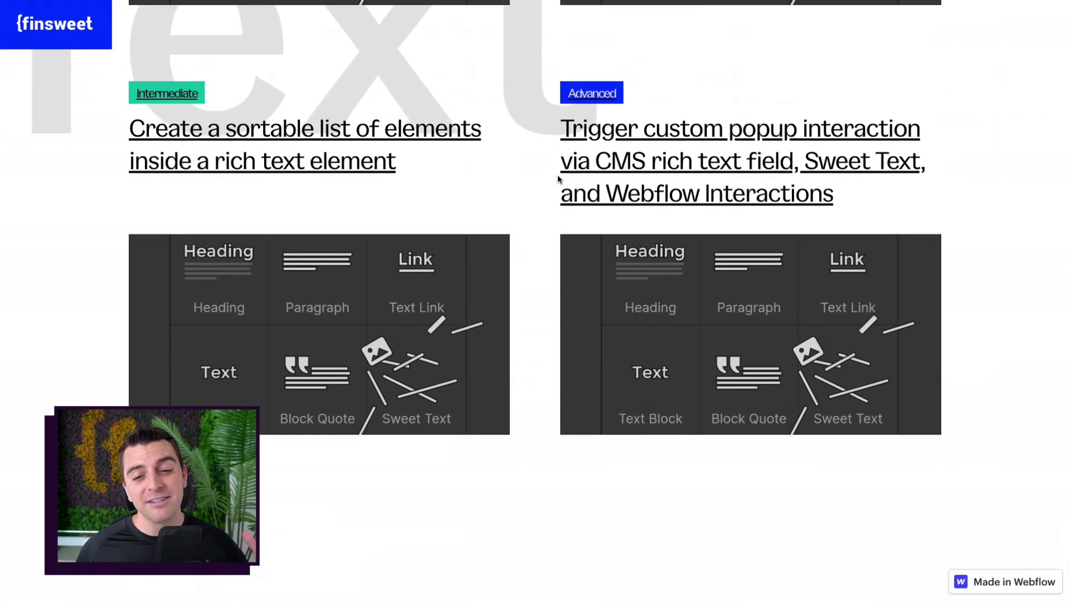
pyautogui.scroll(15, 540, 181)
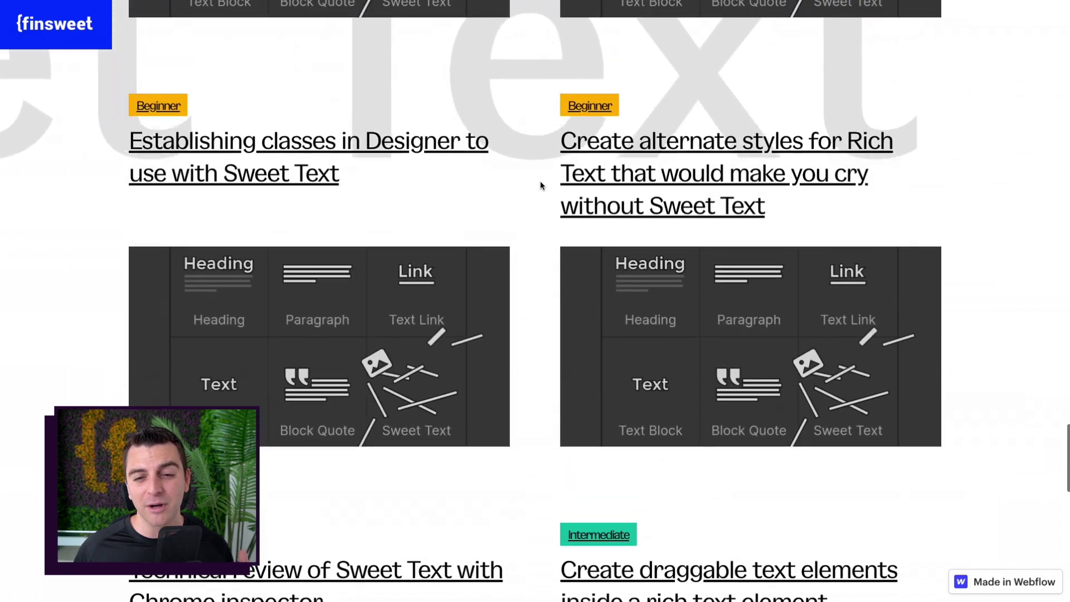
pyautogui.scroll(20, 540, 181)
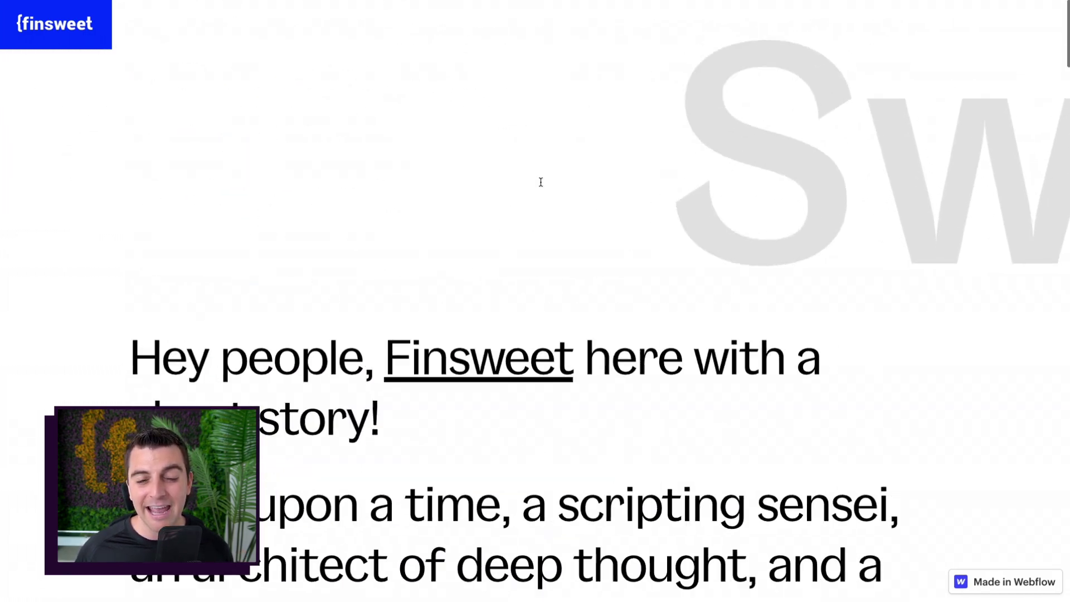